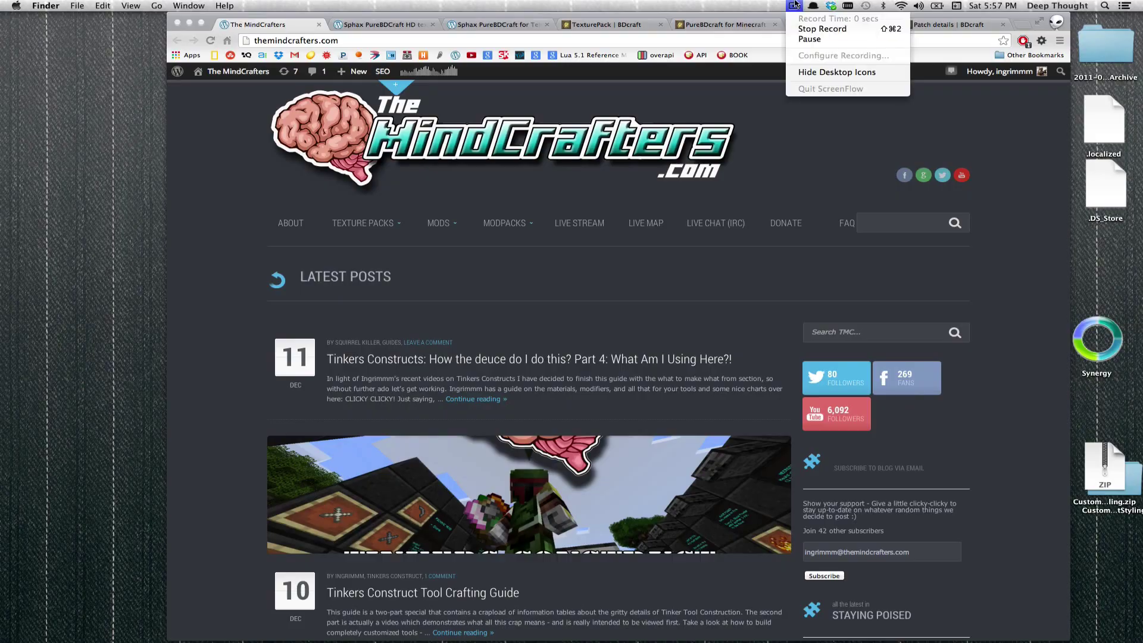
Open the Sphax PureBDCraft HD texturepack page on themindcrafters.com and find its Tekkit (Classic) link.
left_click(808, 40)
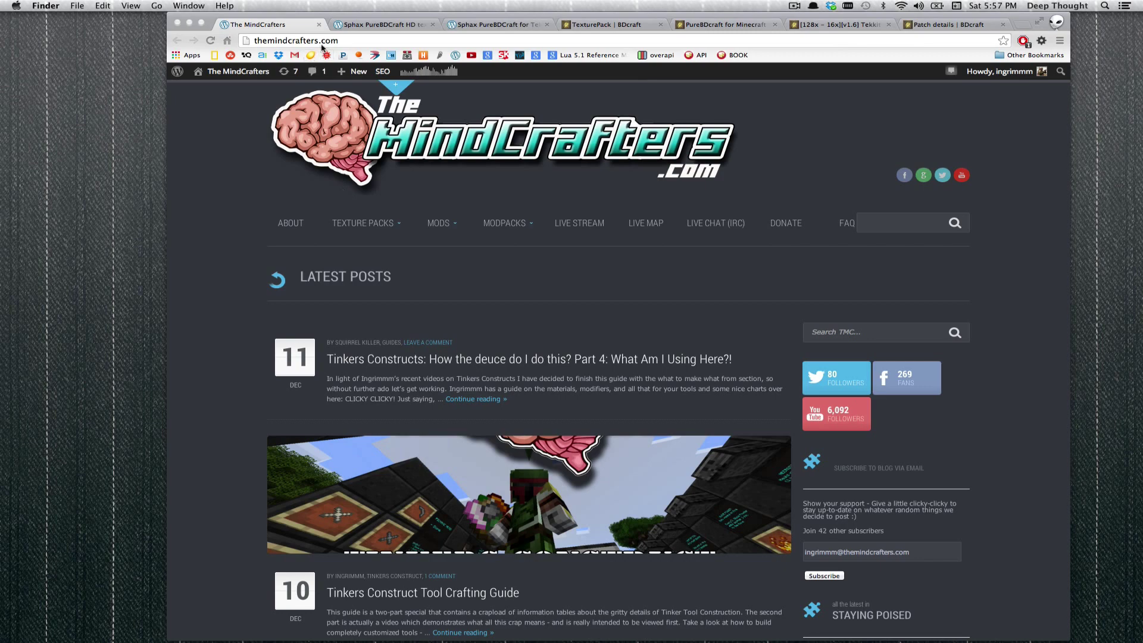
left_click(258, 238)
mouse_move(369, 231)
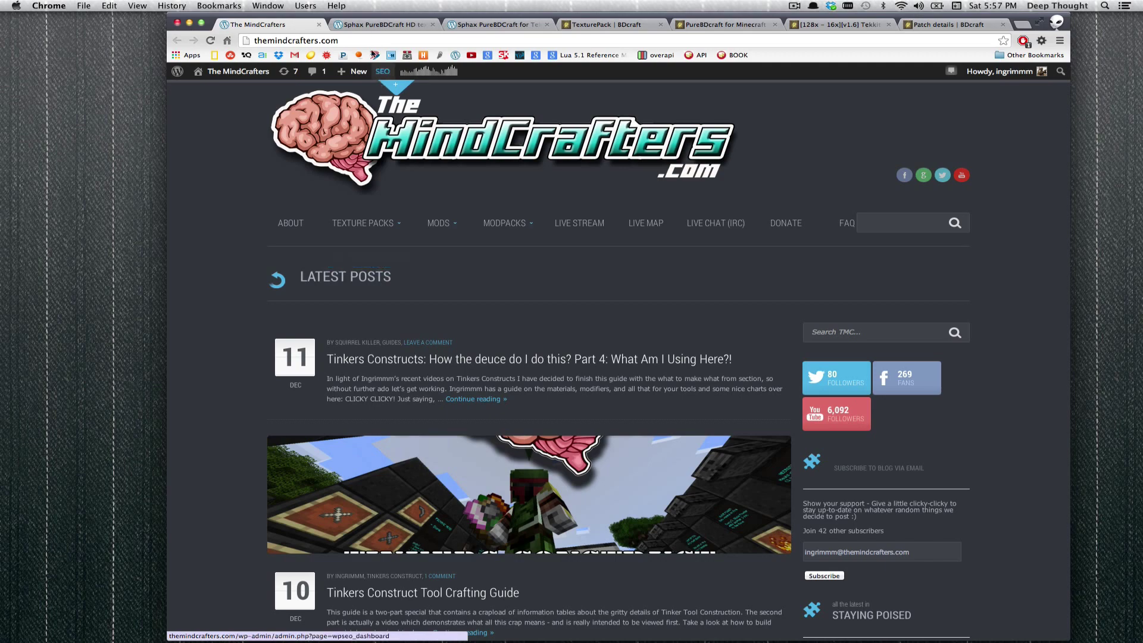
left_click(369, 24)
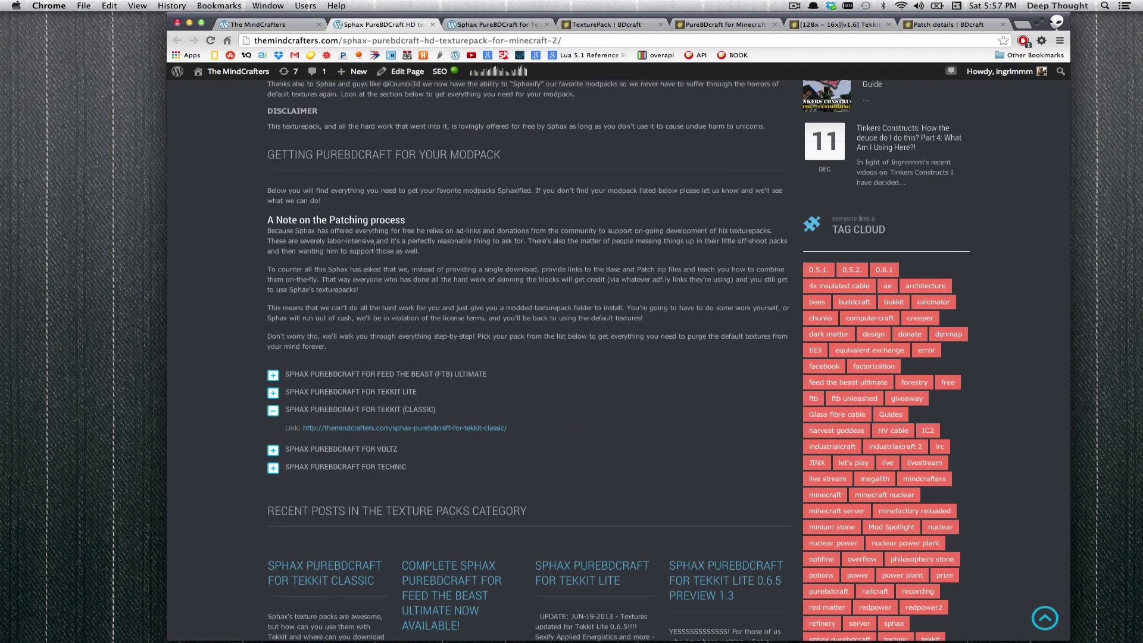
scroll(375, 247, "down", 5)
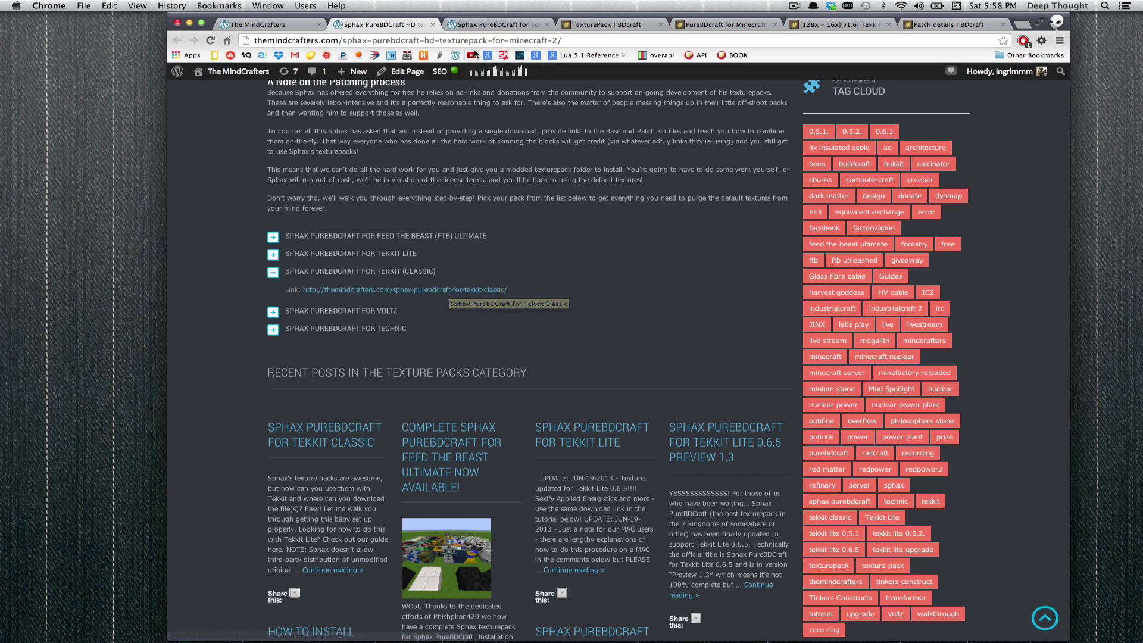
Review the guide's steps for creating a Sphax PureBDcraft with Tekkit Classic SMP texturepack.
key("ctrl+Tab")
scroll(462, 204, "down", 10)
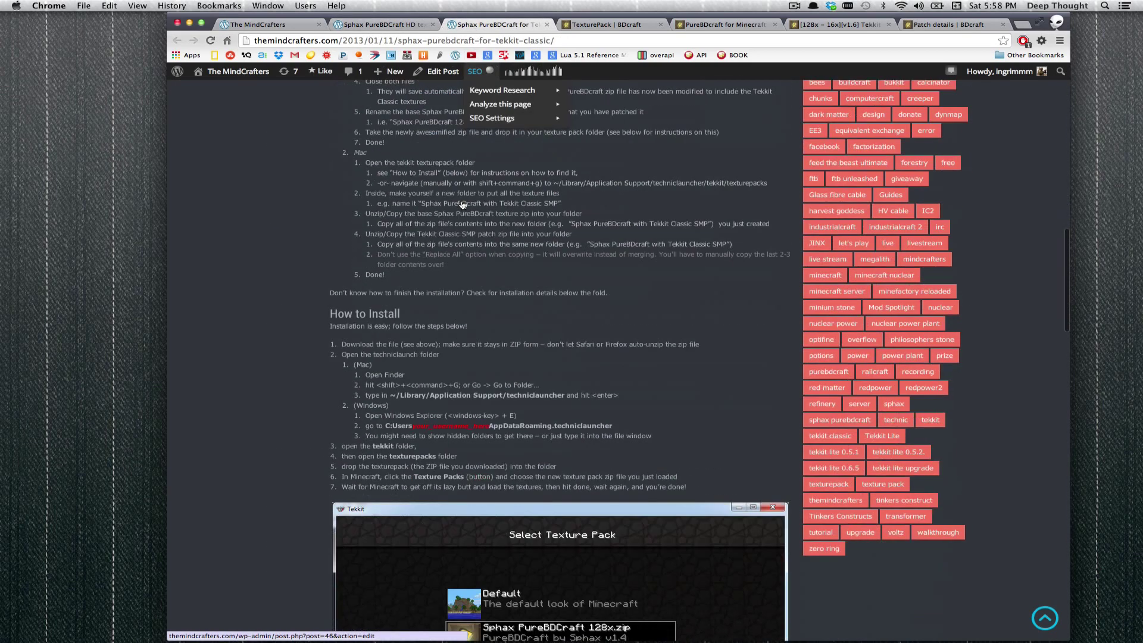
scroll(462, 204, "up", 4)
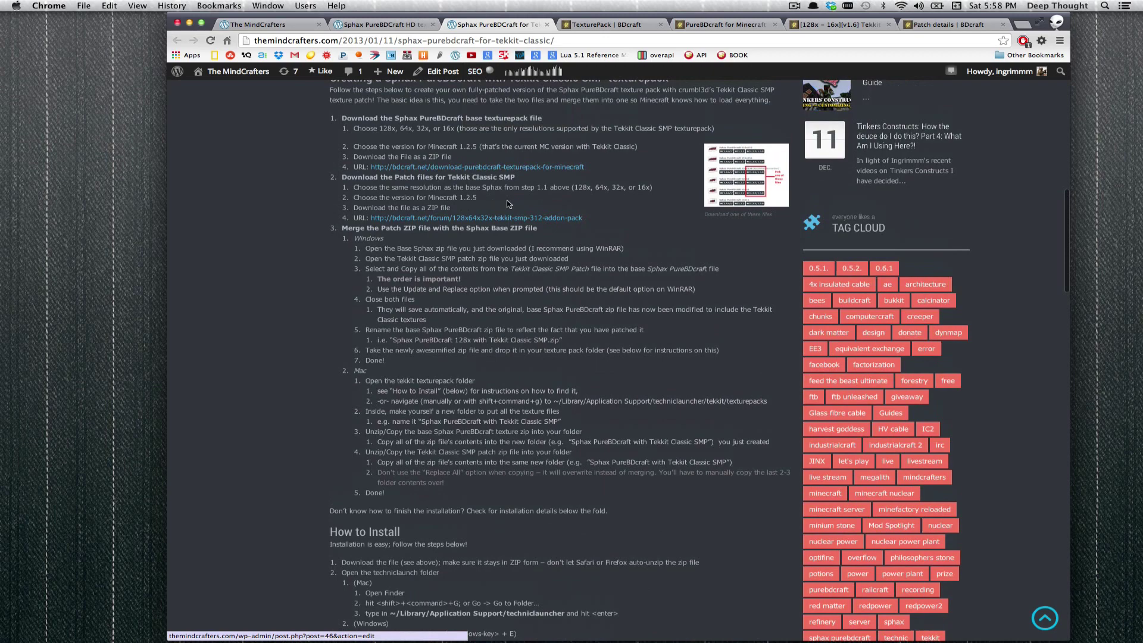
scroll(510, 204, "up", 1)
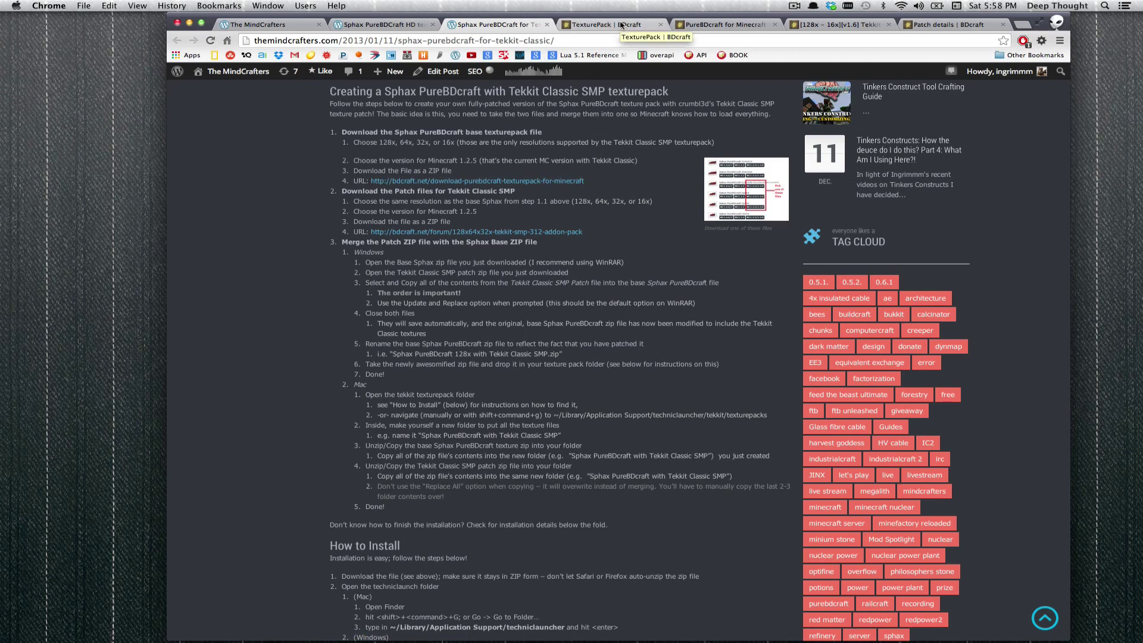
Download the 16x Sphax PureBDCraft base texturepack from the older versions on BDcraft.net.
left_click(621, 25)
scroll(609, 213, "up", 8)
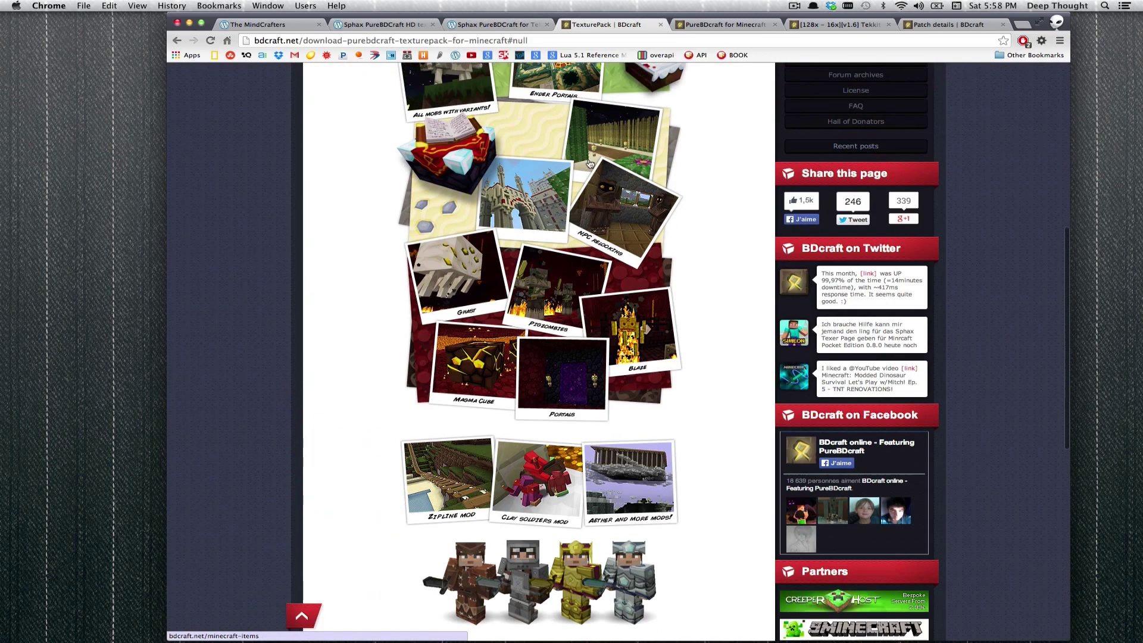
scroll(589, 163, "down", 6)
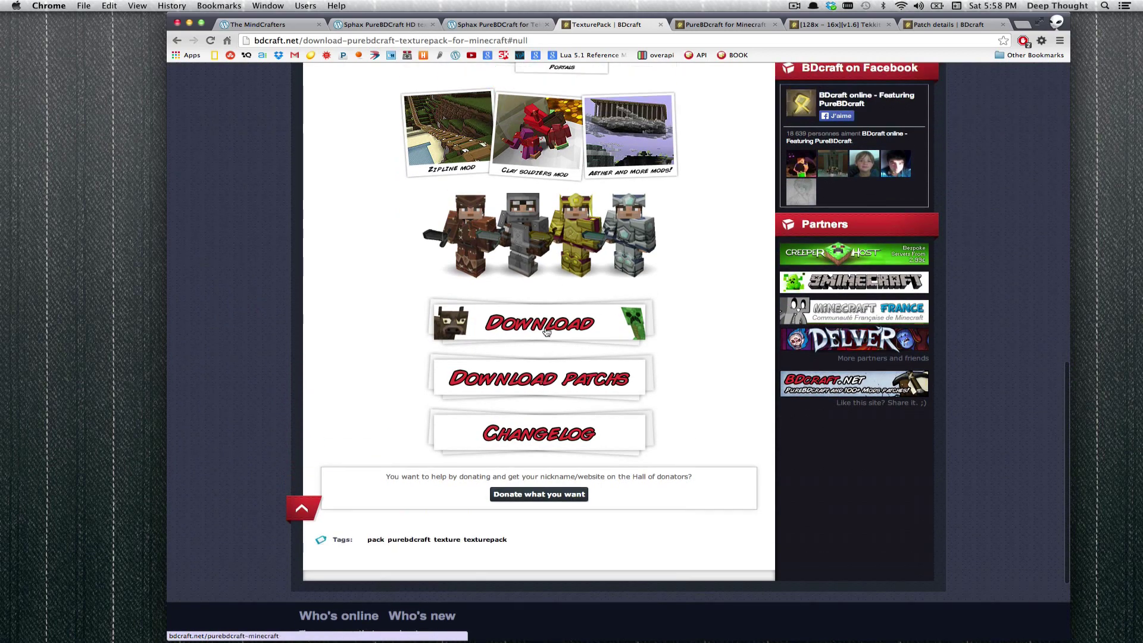
left_click(681, 25)
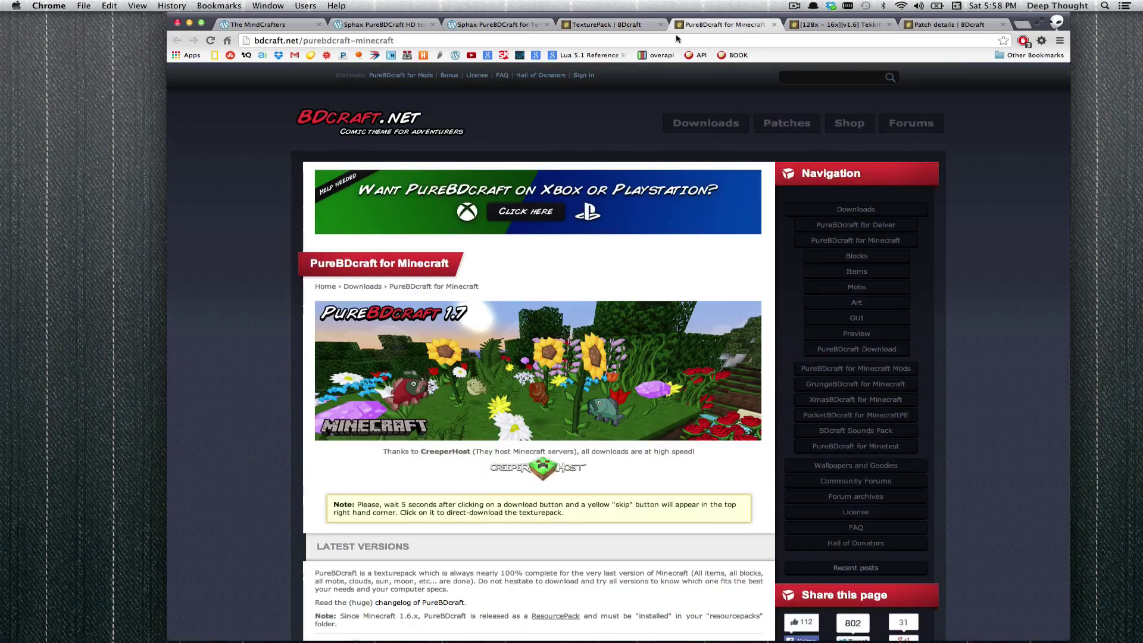
scroll(488, 283, "down", 15)
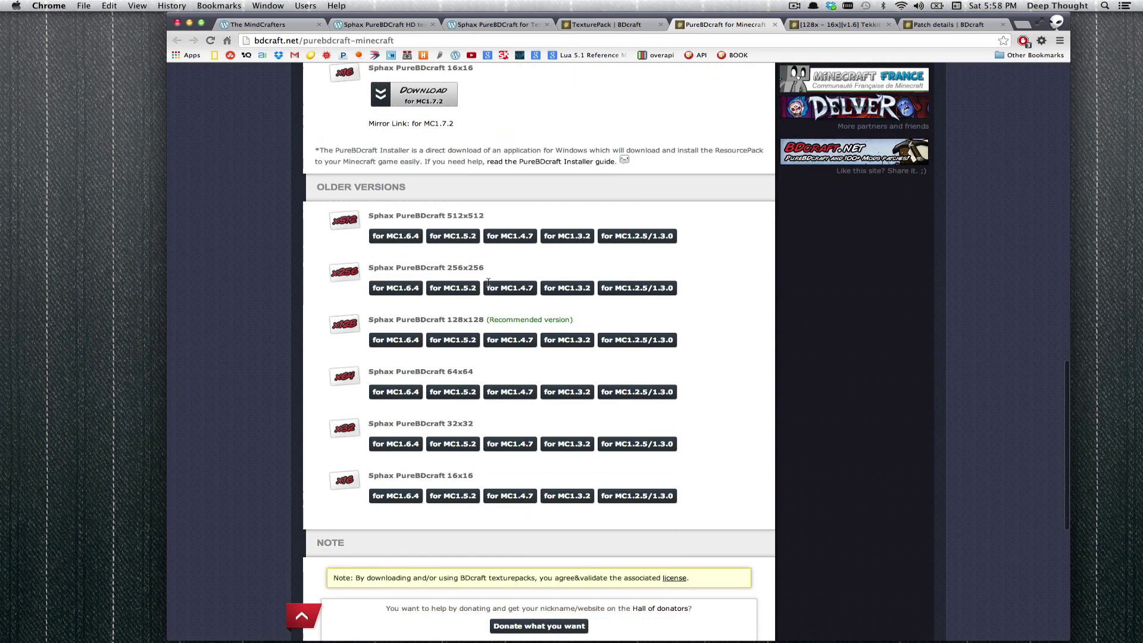
scroll(488, 283, "down", 1)
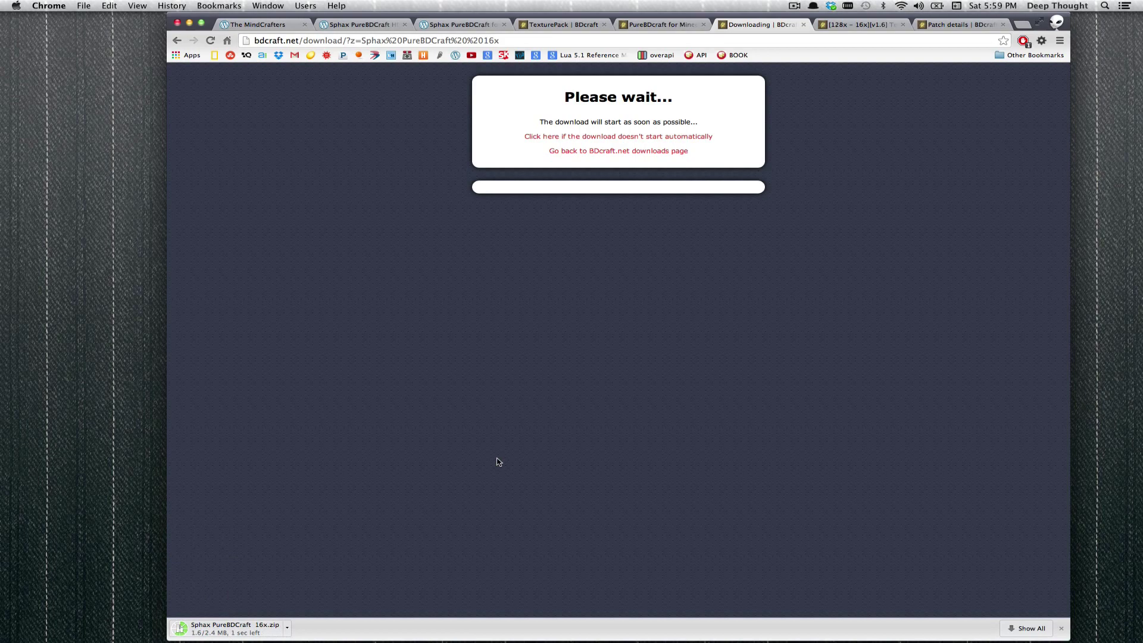
Follow the guide to the Tekkit SMP addon pack forum post and locate its addon download page link.
left_click(432, 24)
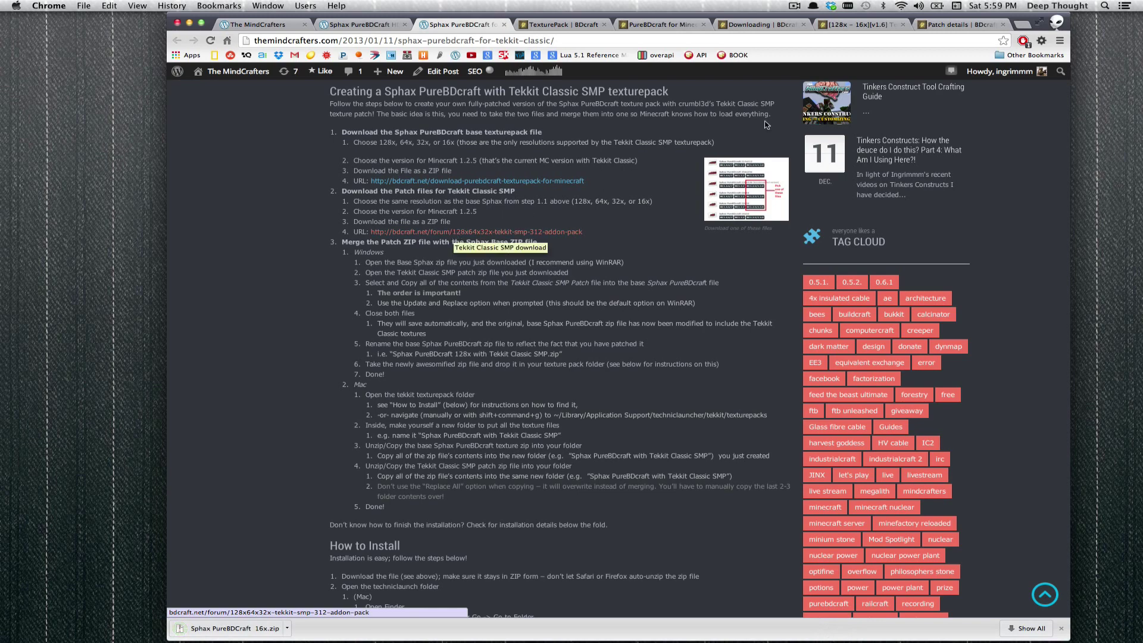
left_click(857, 24)
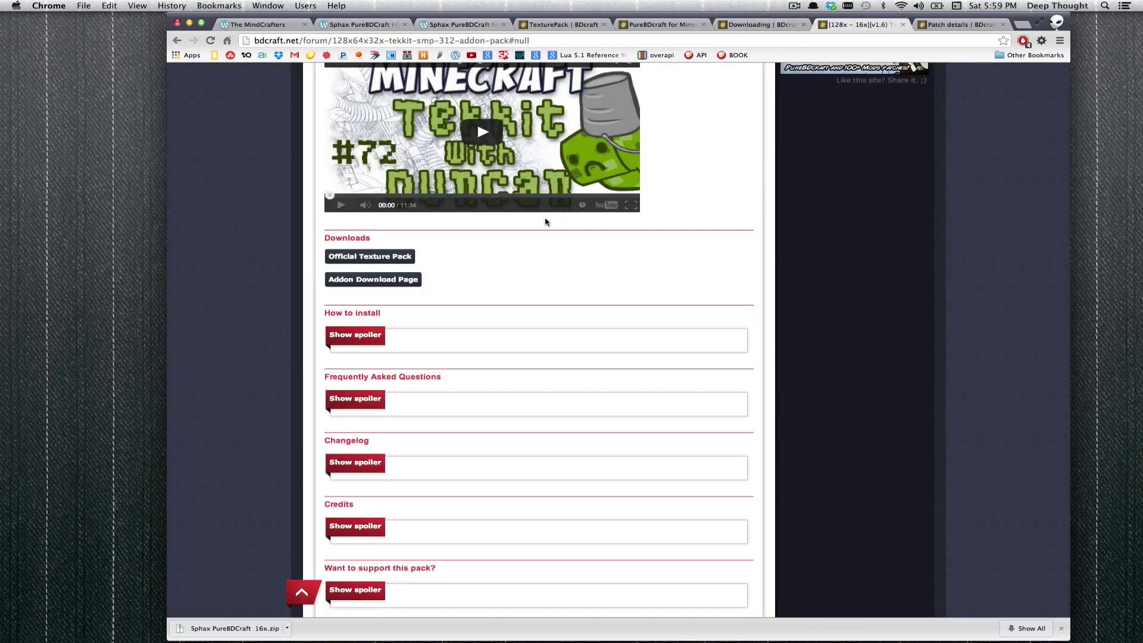
scroll(510, 257, "up", 6)
scroll(510, 258, "down", 10)
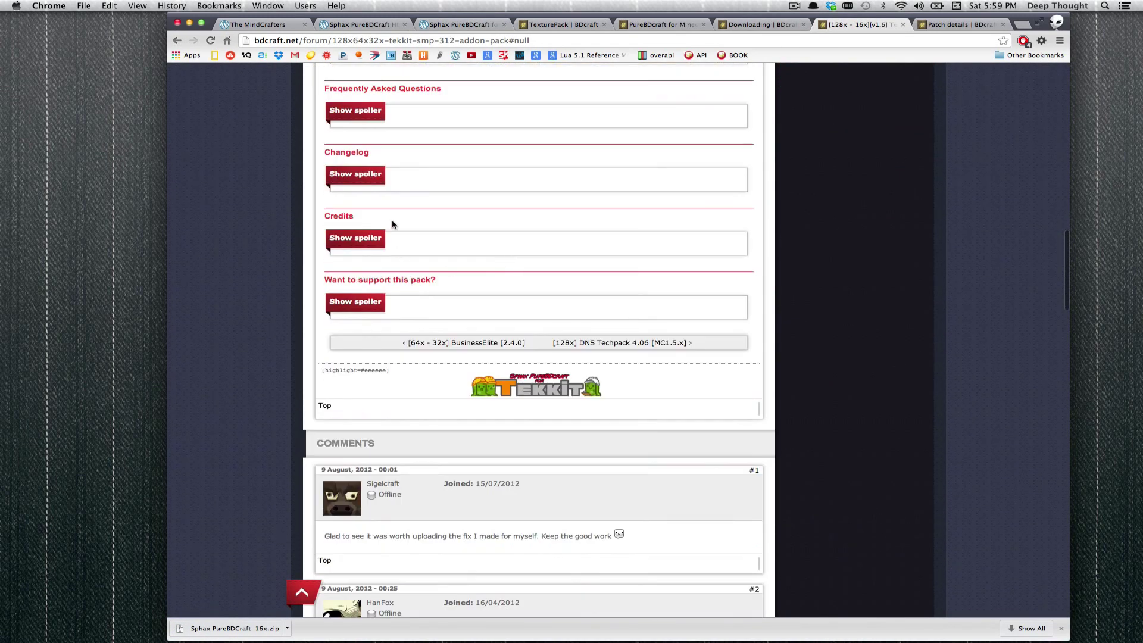
scroll(392, 225, "up", 10)
scroll(392, 224, "down", 8)
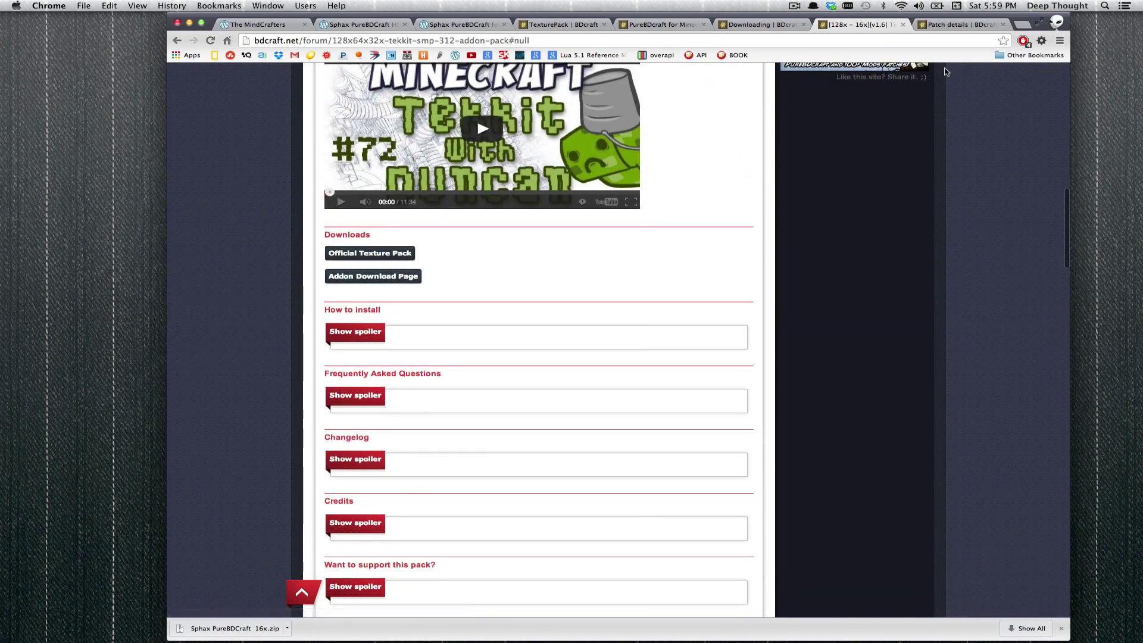
Download the 16x Tekkit Classic patch from its patch details page on BDcraft.net.
left_click(947, 24)
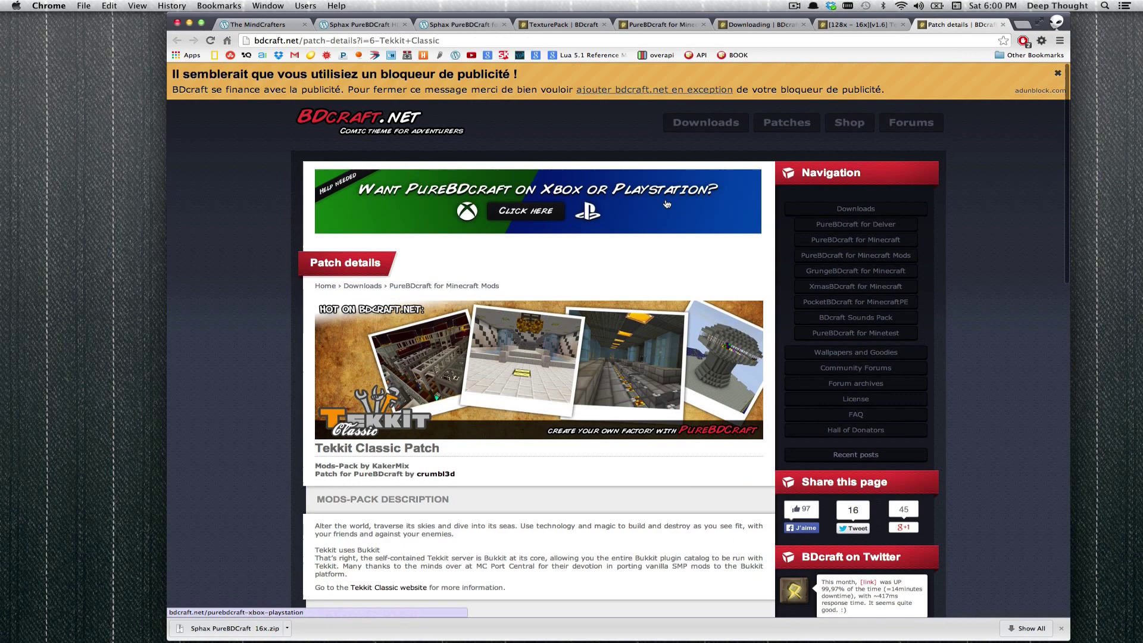
scroll(666, 200, "down", 6)
scroll(666, 205, "down", 2)
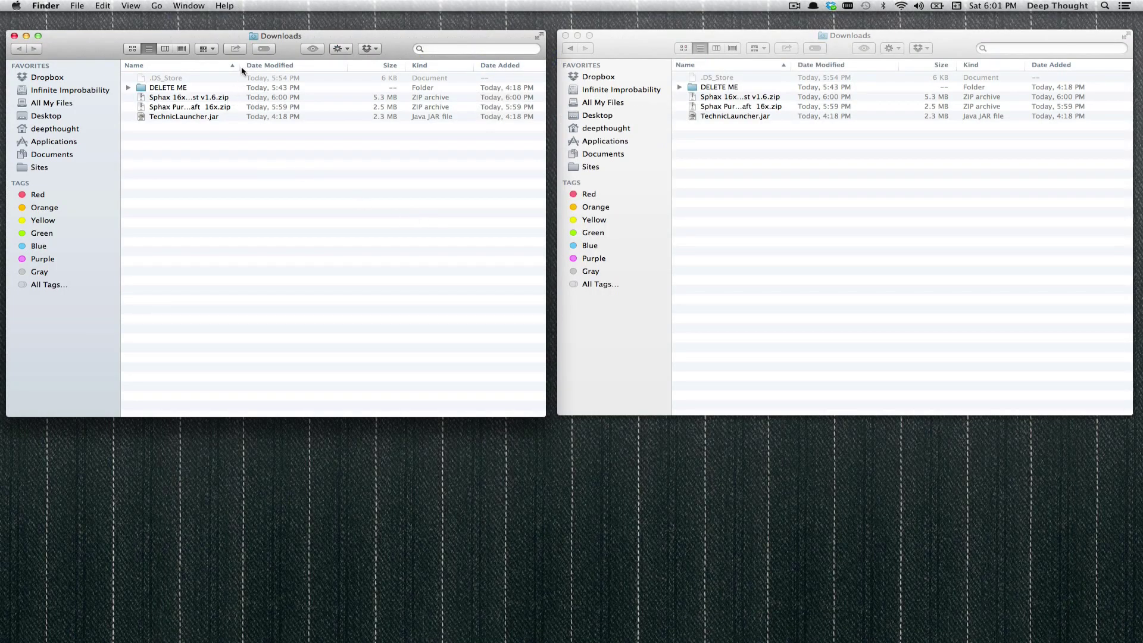
Widen the name column in Downloads in Finder and unzip the PureBDCraft 16x base and Tekkit SMP Latest v1.6 patch archives.
left_click_drag(241, 66, 333, 66)
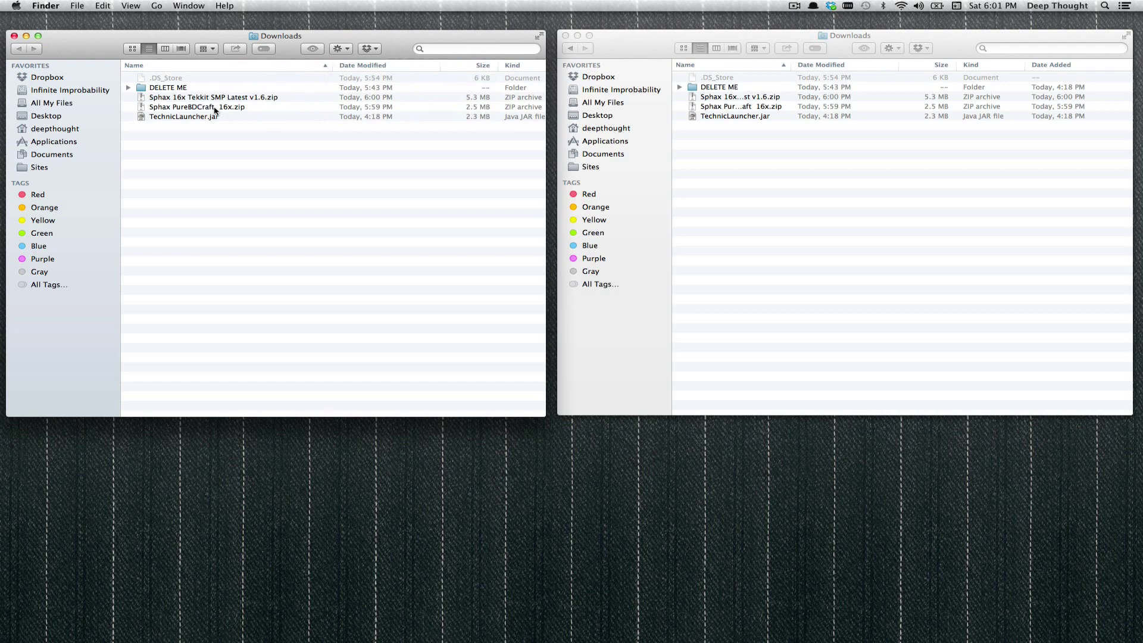
left_click(215, 110)
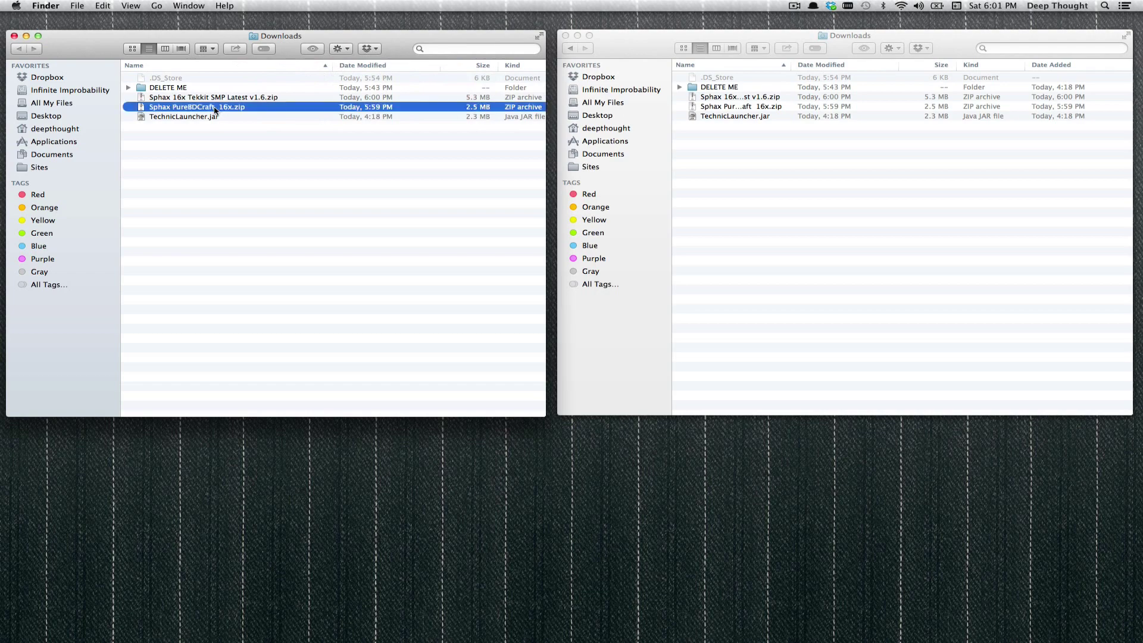
double_click(251, 107)
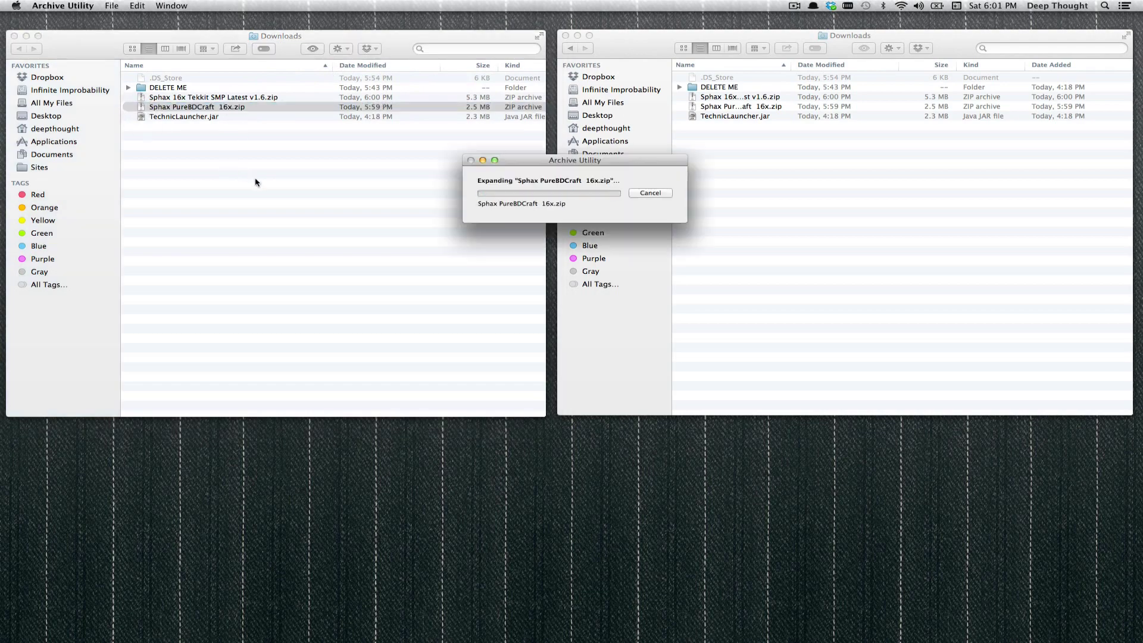
double_click(230, 98)
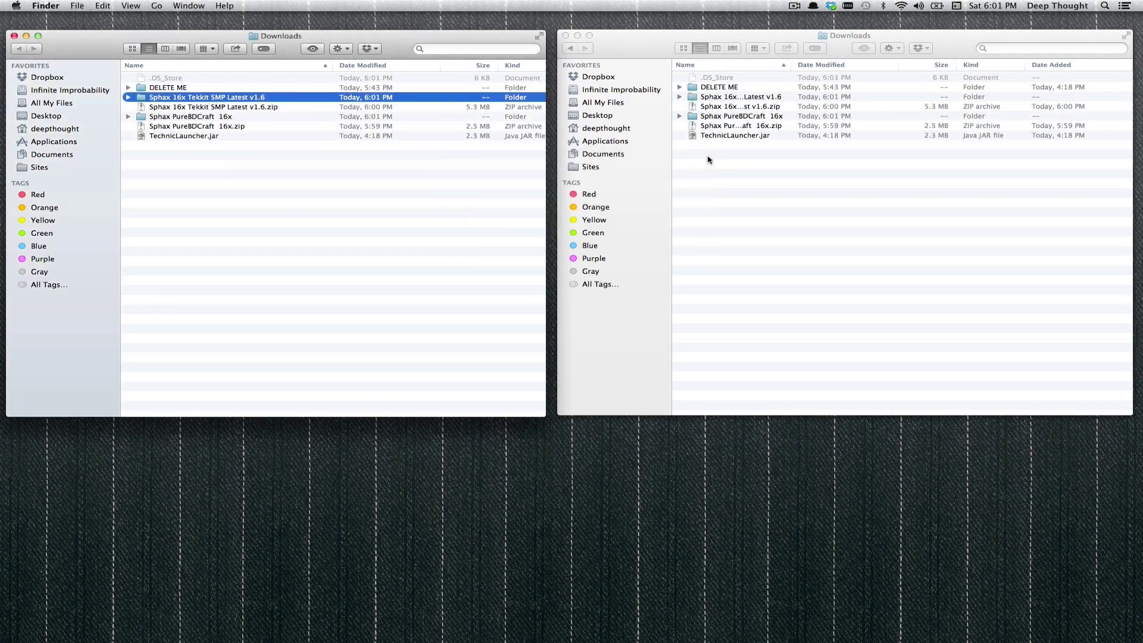
Move everything from the Sphax 16x Tekkit SMP Latest v1.6 folder into Sphax PureBDCraft 16x, choosing not to replace any existing items.
double_click(202, 117)
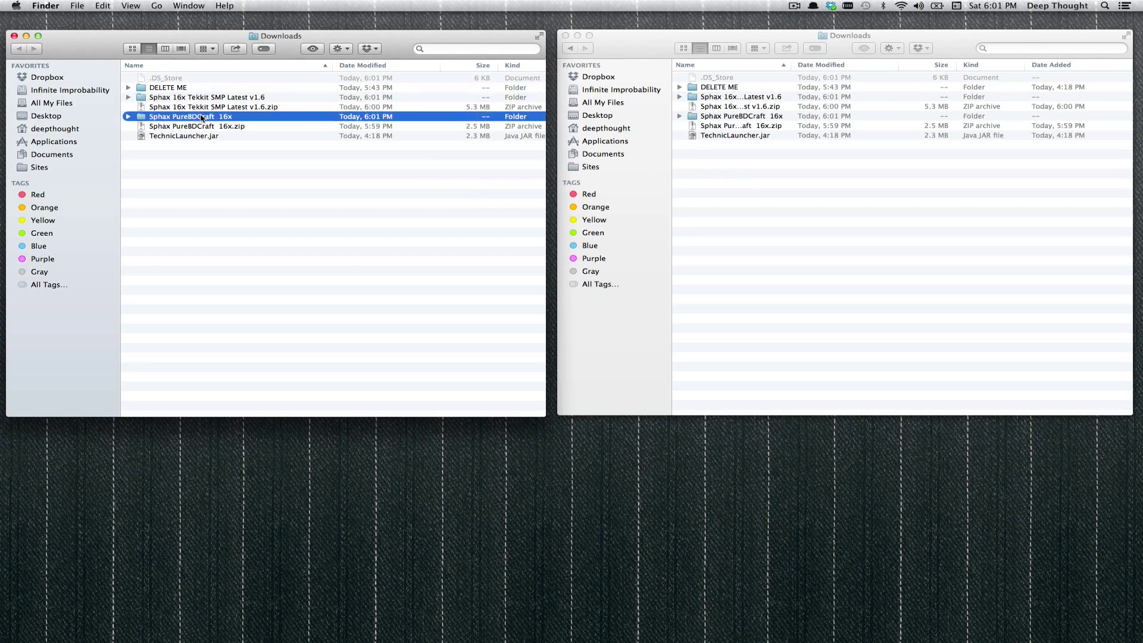
double_click(739, 97)
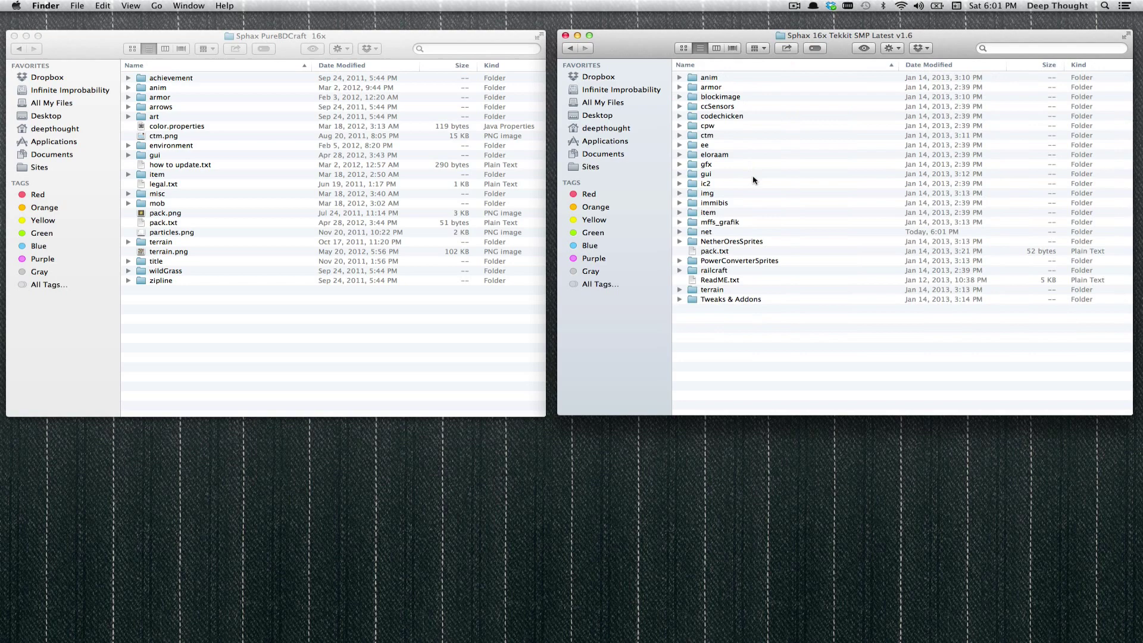
left_click_drag(770, 334, 709, 75)
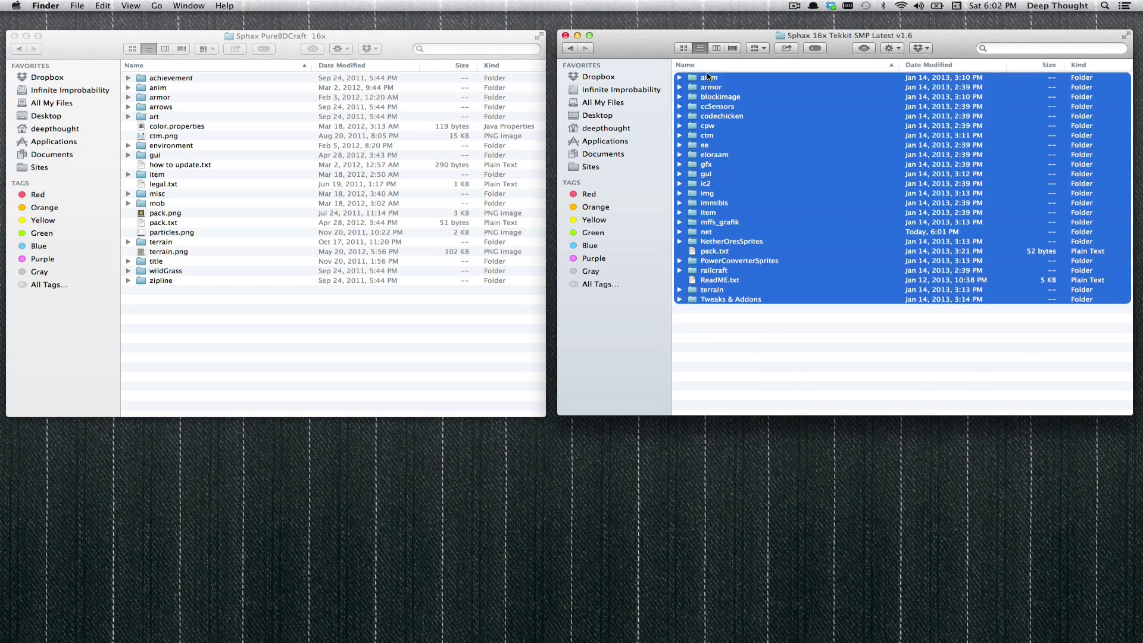
left_click_drag(276, 292, 266, 319)
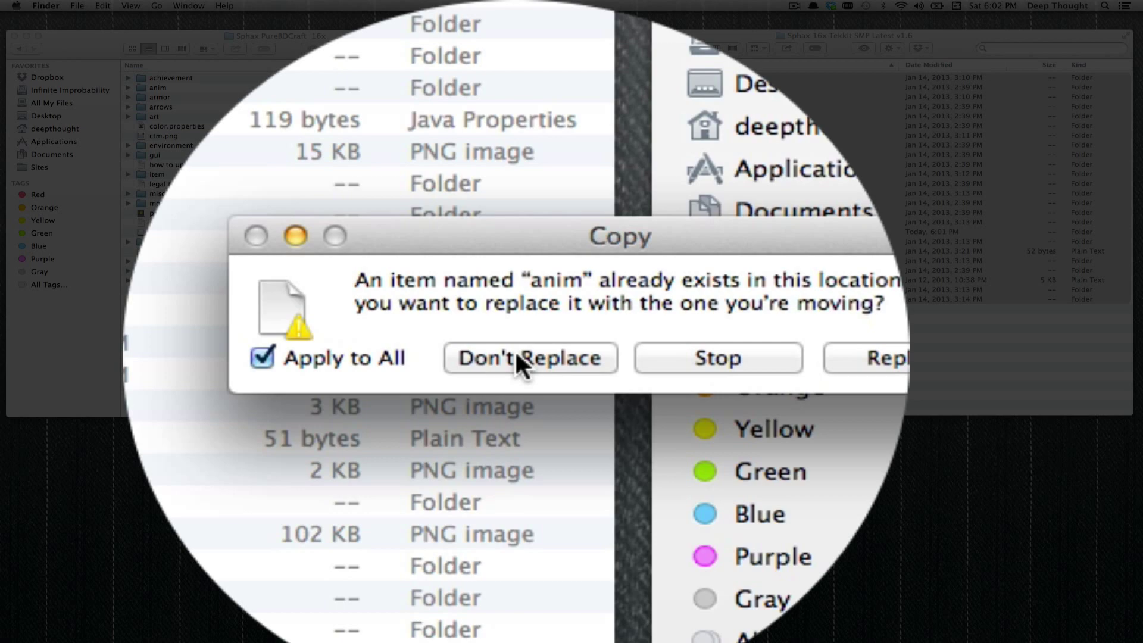
left_click(515, 354)
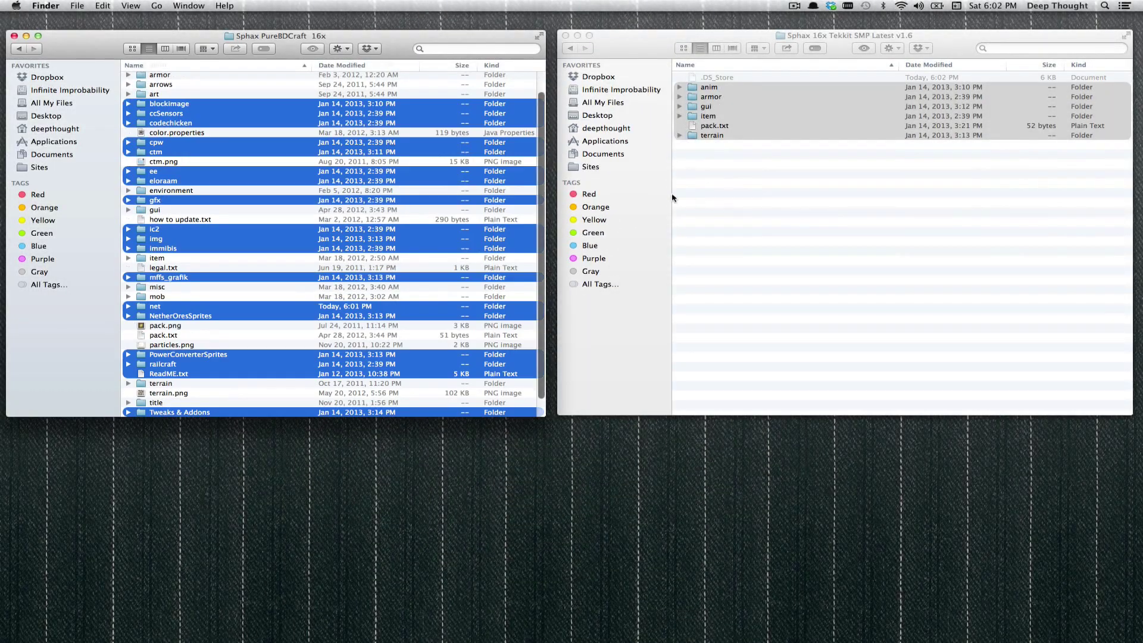
Move all files inside the patch's anim folder into the base pack's anim folder.
left_click(247, 84)
scroll(265, 145, "up", 2)
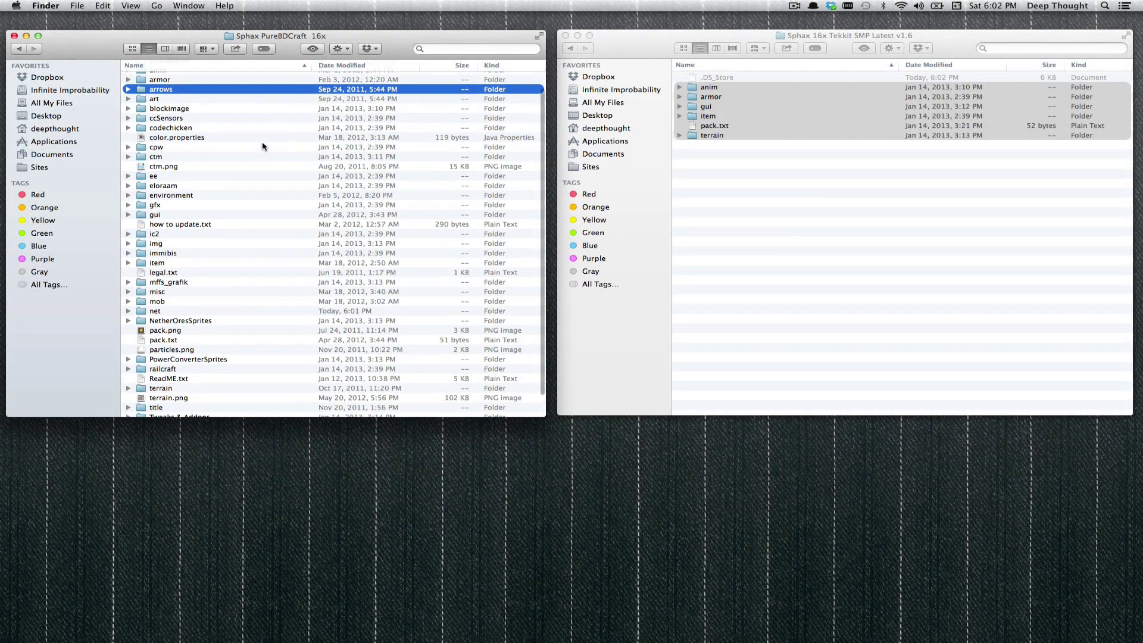
left_click(718, 98)
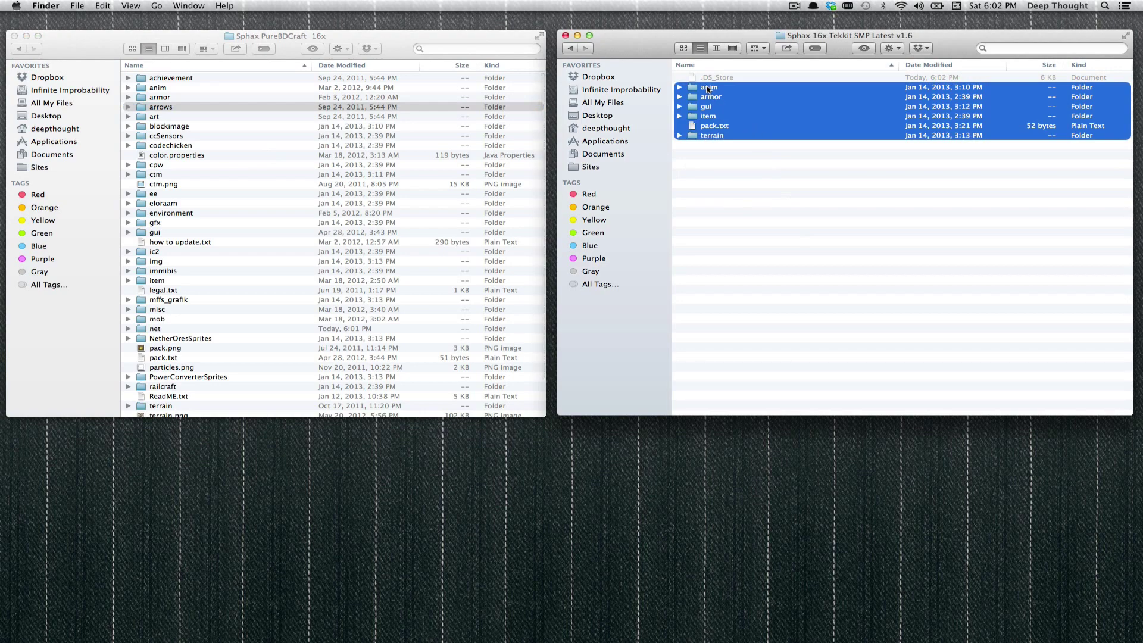
key("a")
key("Right")
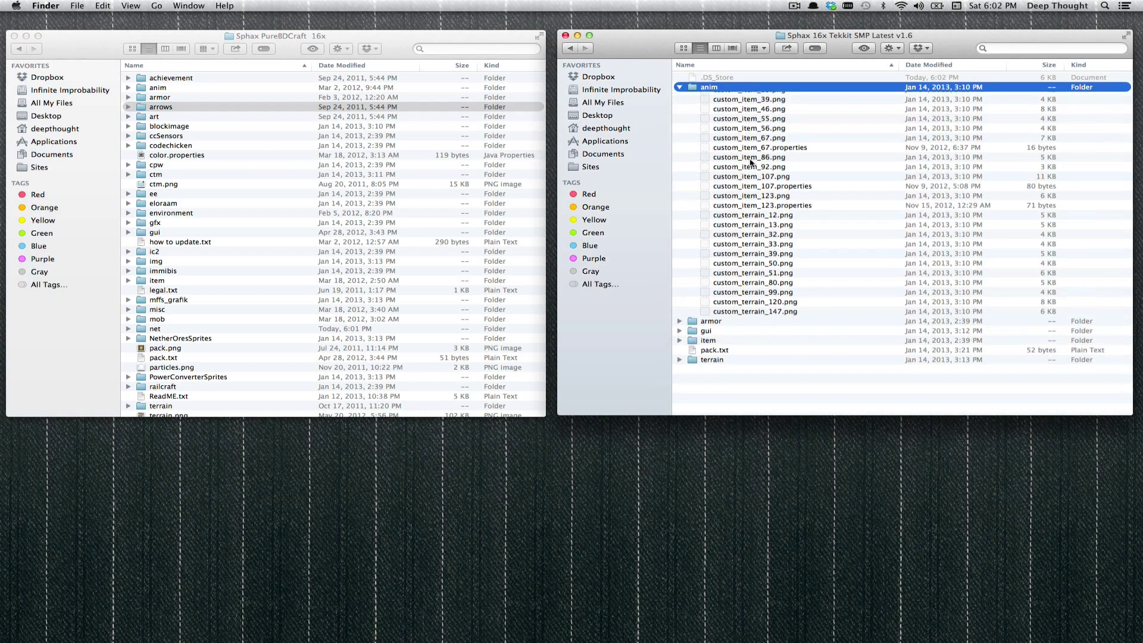
left_click(748, 102)
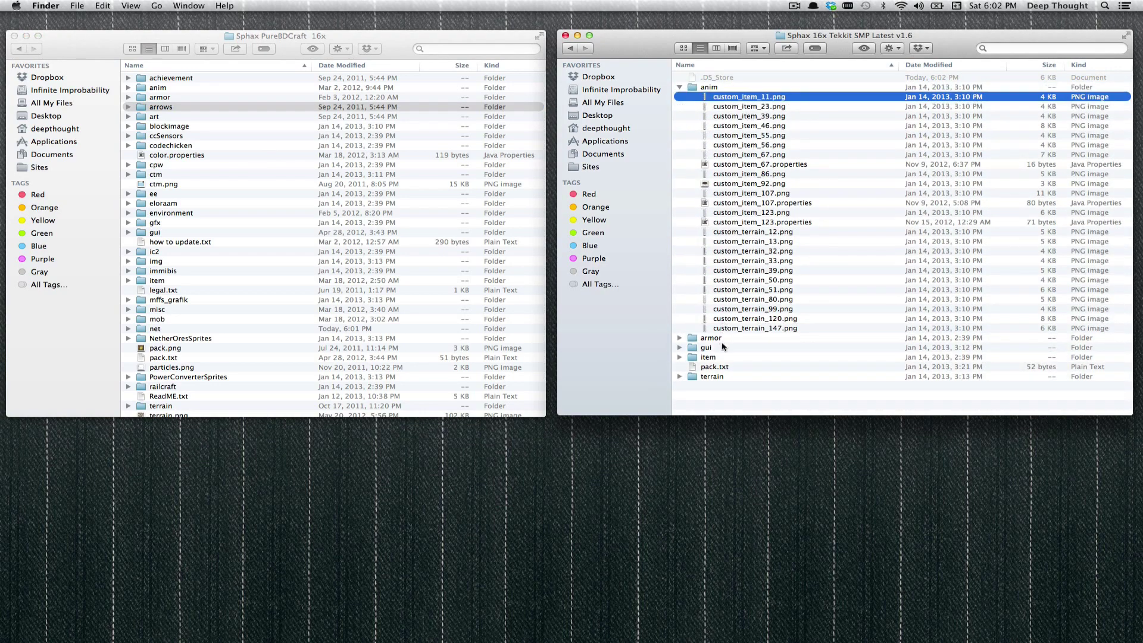
left_click(738, 328, "shift")
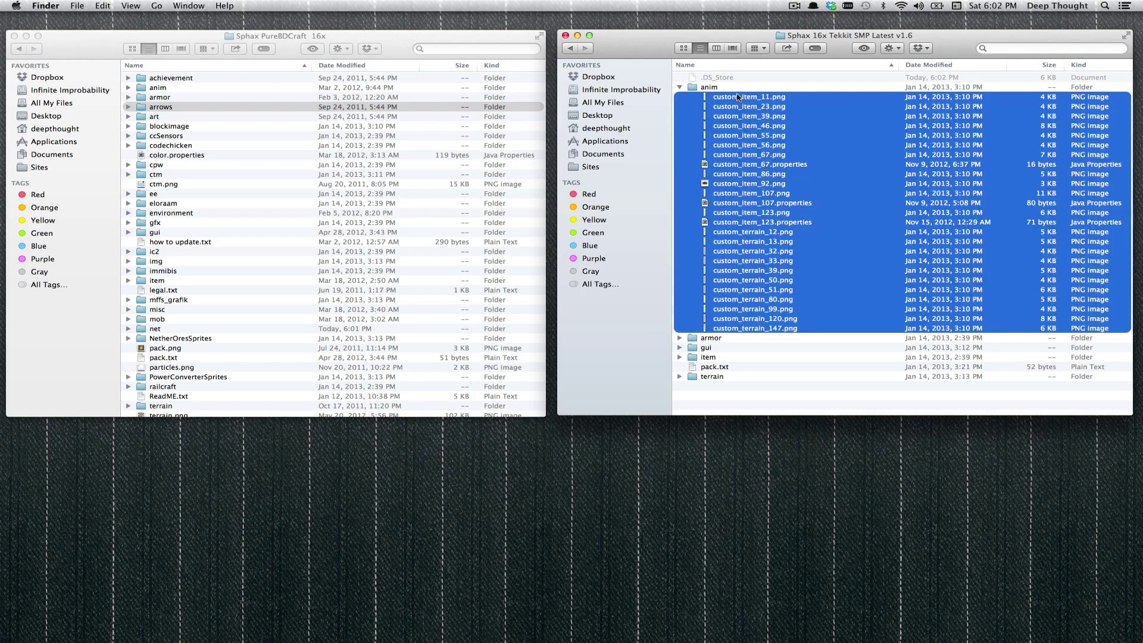
left_click_drag(738, 100, 158, 89)
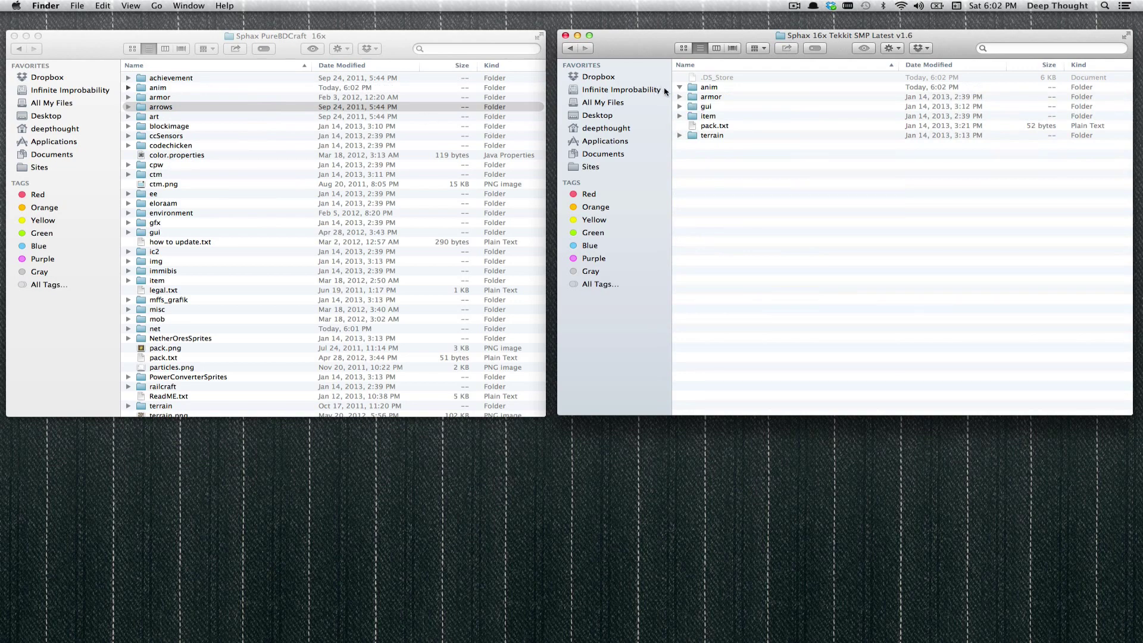
Move the ic2 subfolder from the patch's armor folder into the base pack's armor folder.
left_click(680, 97)
left_click(707, 109)
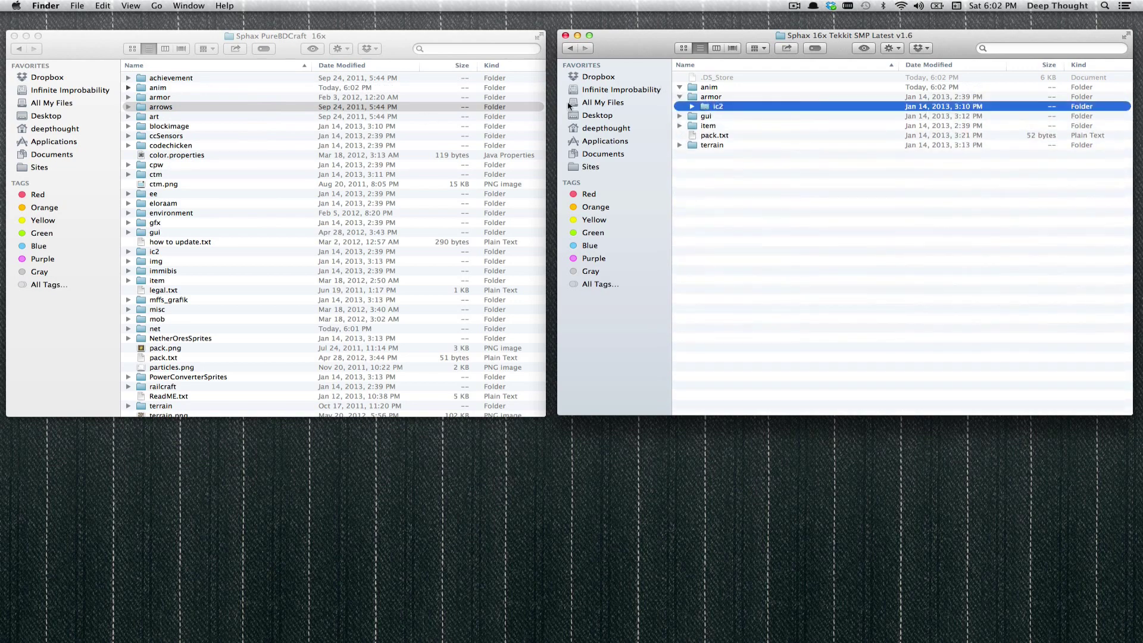
left_click_drag(568, 105, 160, 98)
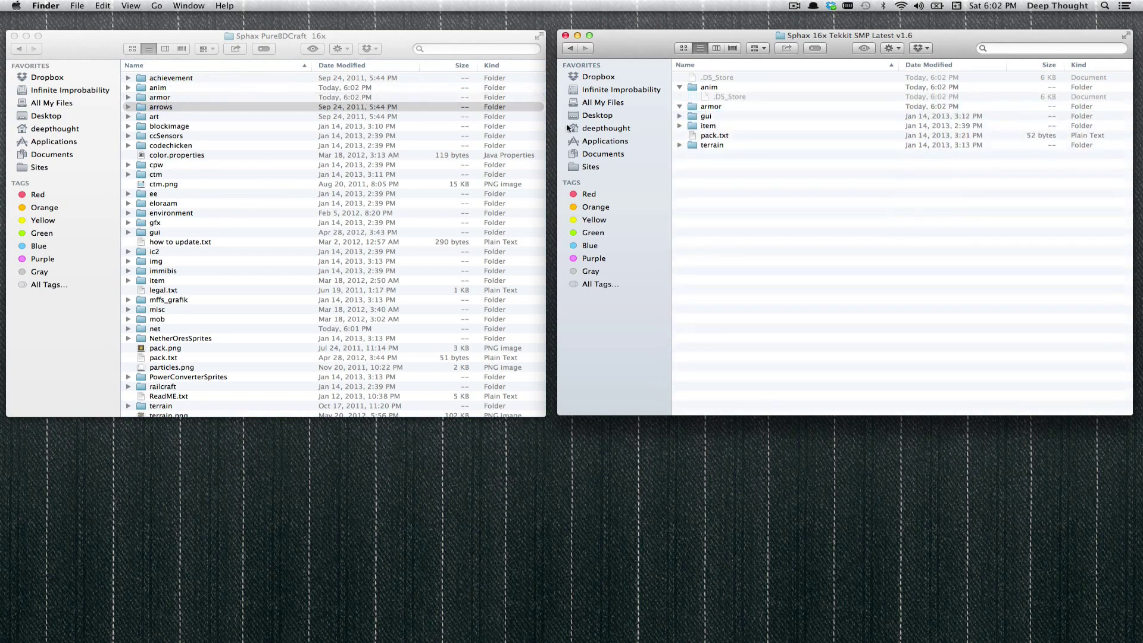
Move all files and the weaponmod subfolder from the patch's gui folder into the base pack's gui folder.
left_click(679, 116)
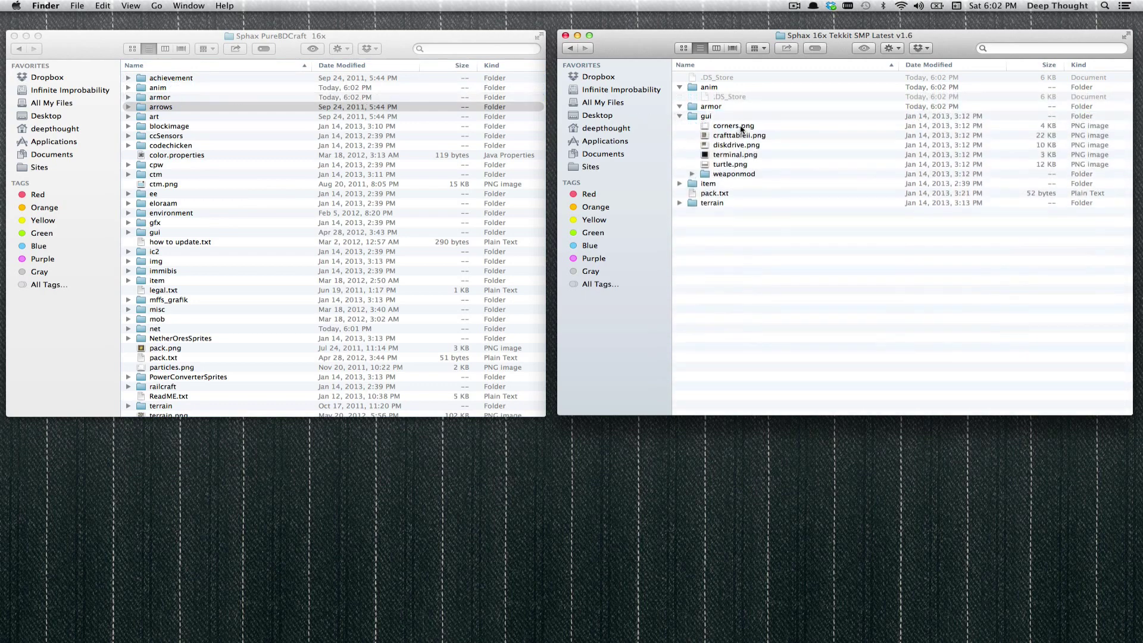
left_click(741, 130)
left_click(738, 174, "shift")
left_click_drag(738, 160, 156, 232)
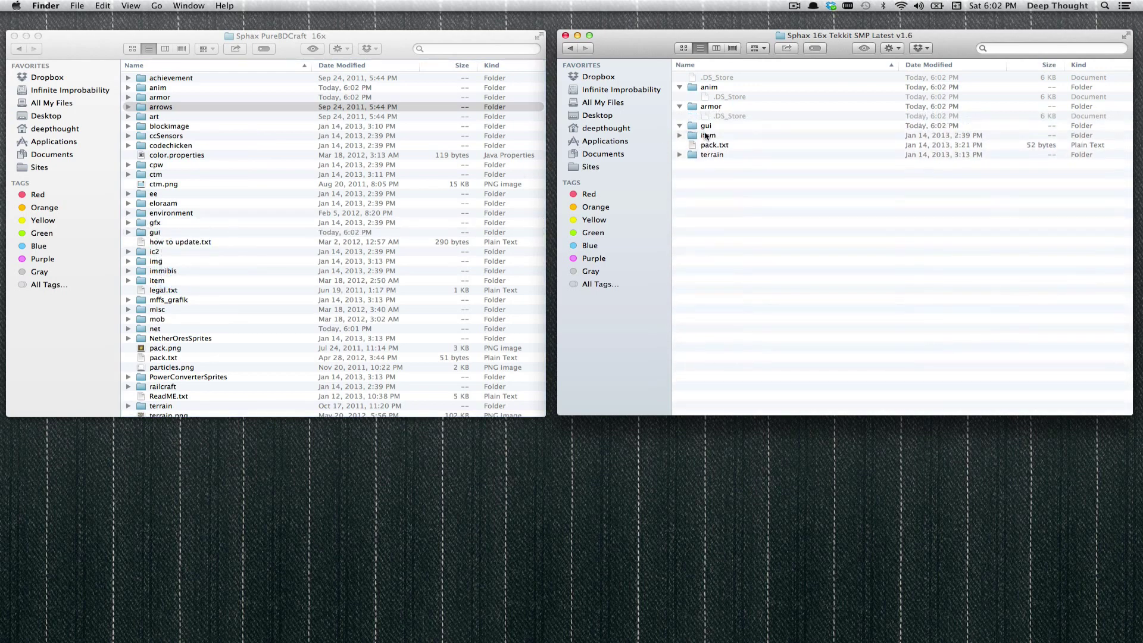
Move the weaponmod subfolder from the patch's item folder into the base pack's item folder.
left_click(680, 135)
left_click(724, 145)
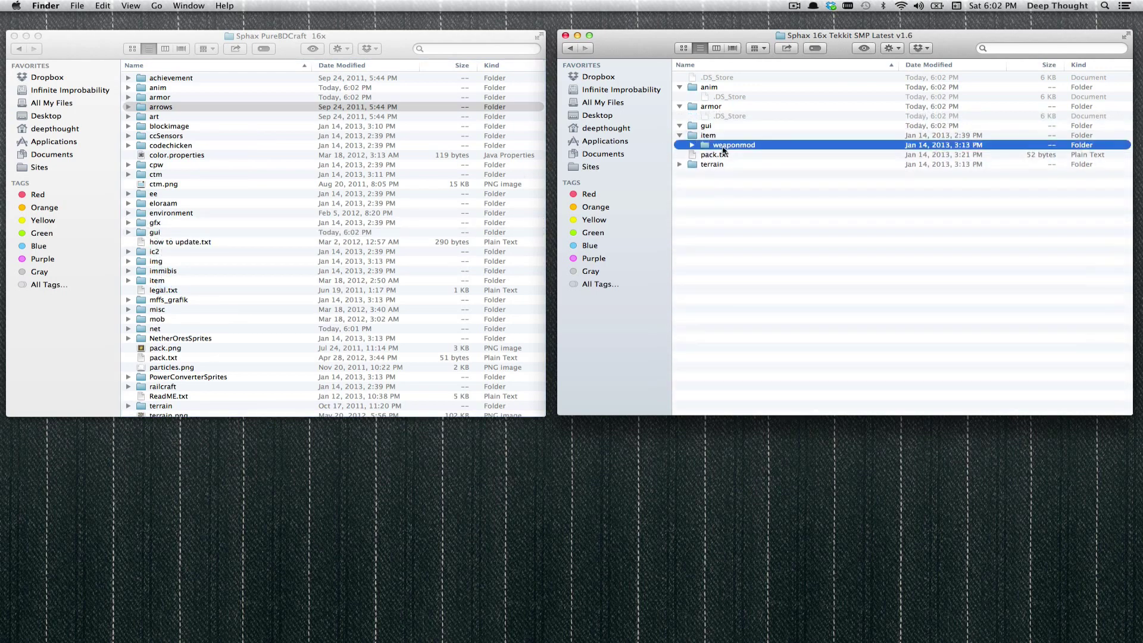
left_click_drag(706, 147, 152, 282)
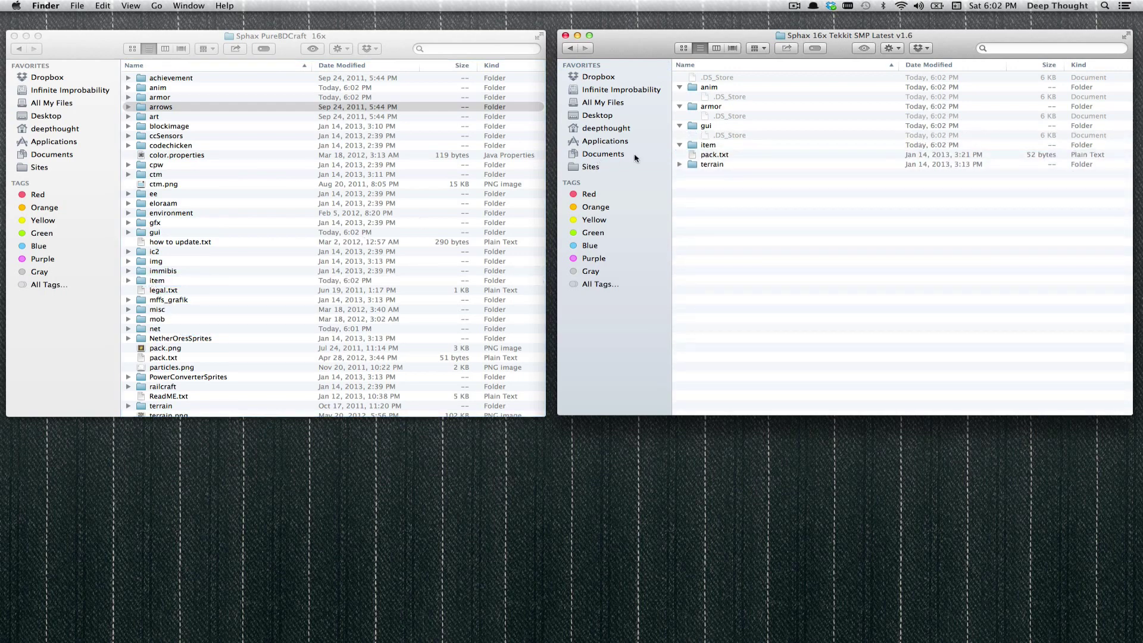
Move ccterrain.png, ccturtle.png and the computer subfolder from the patch's terrain folder into the base pack's terrain folder.
left_click(679, 164)
left_click(736, 174)
left_click(739, 195, "shift")
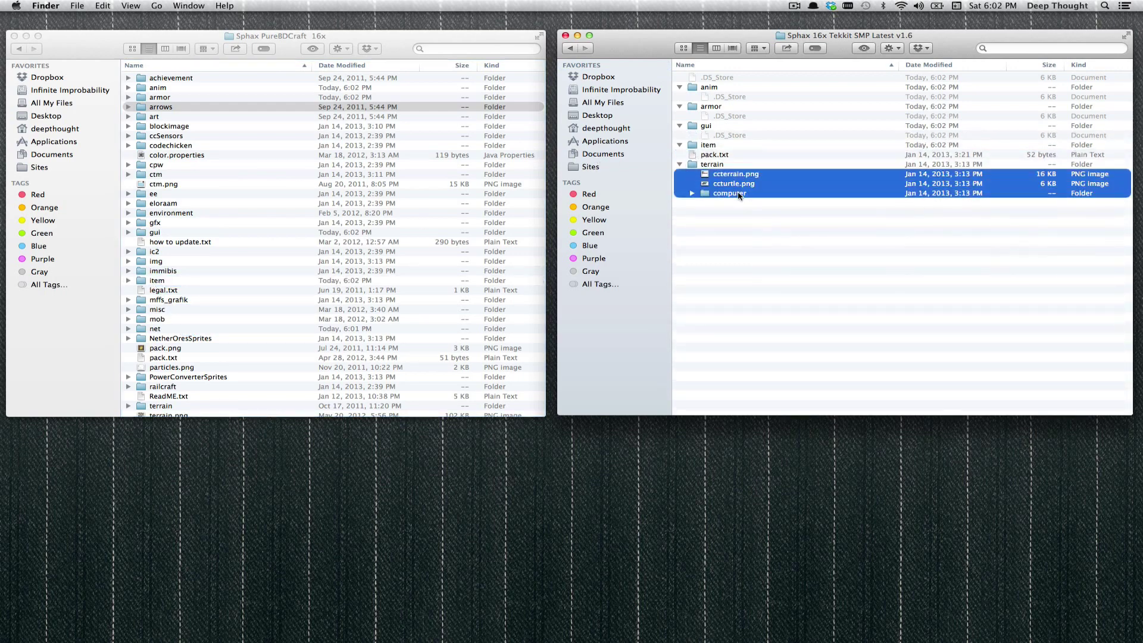
left_click_drag(738, 176, 167, 406)
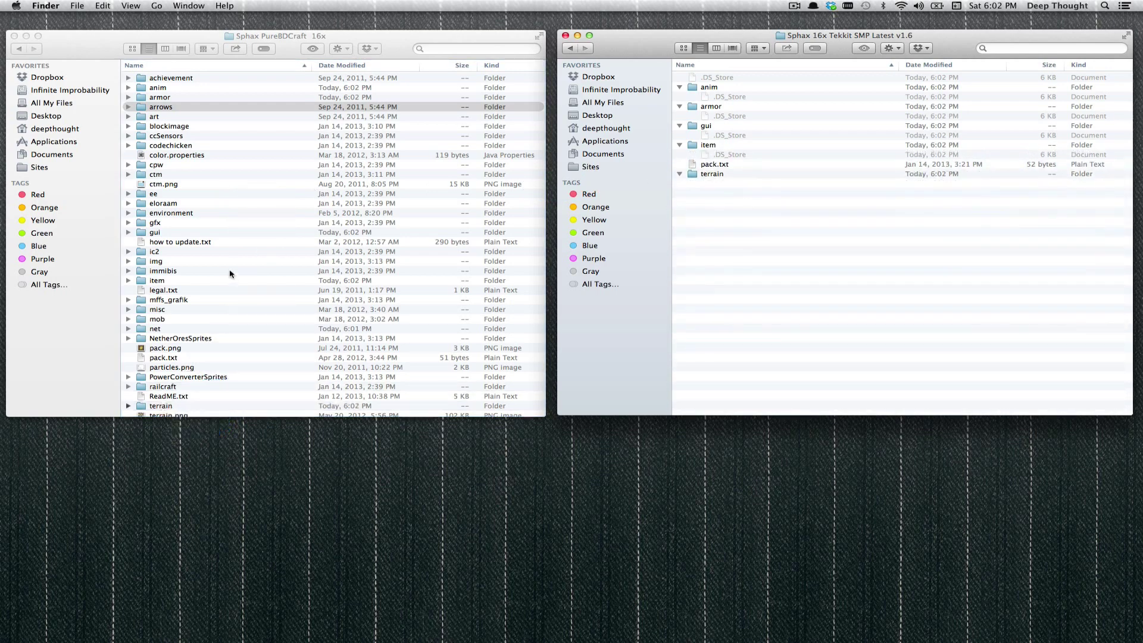
Return from the Sphax PureBDCraft 16x folder to the Downloads folder.
left_click(55, 48)
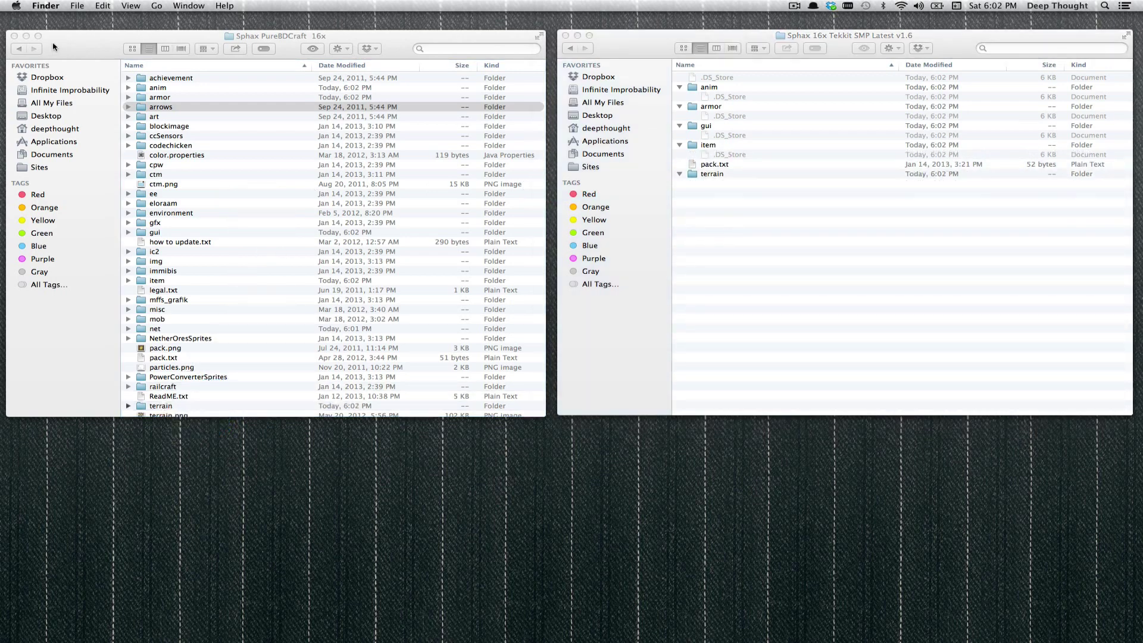
left_click(19, 48)
scroll(184, 101, "right", 1)
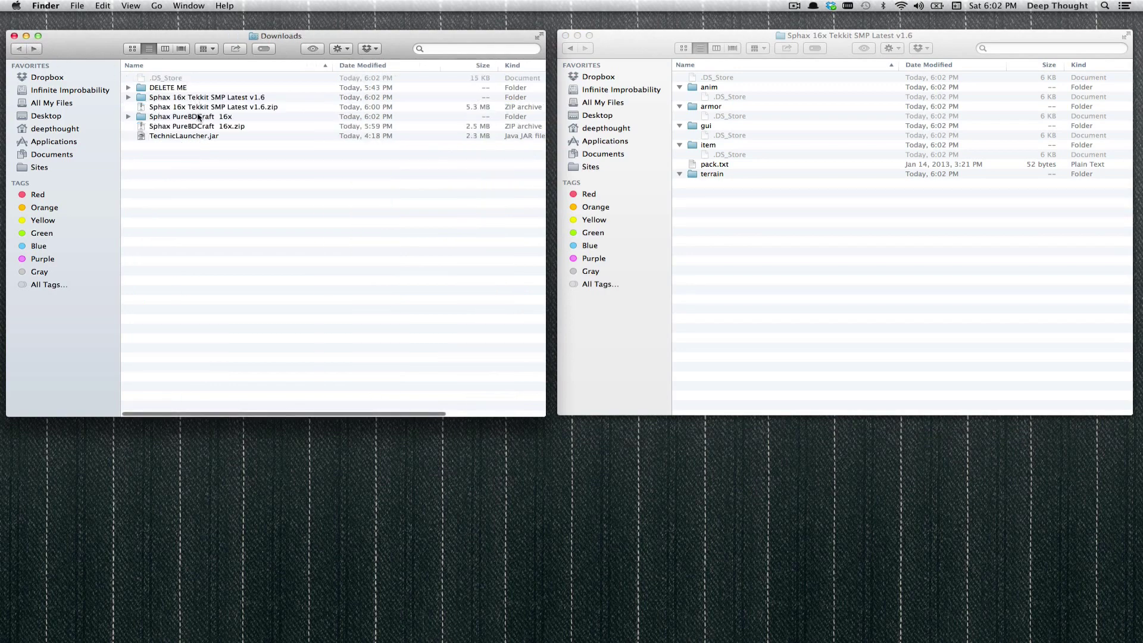
left_click(199, 117)
right_click(193, 114)
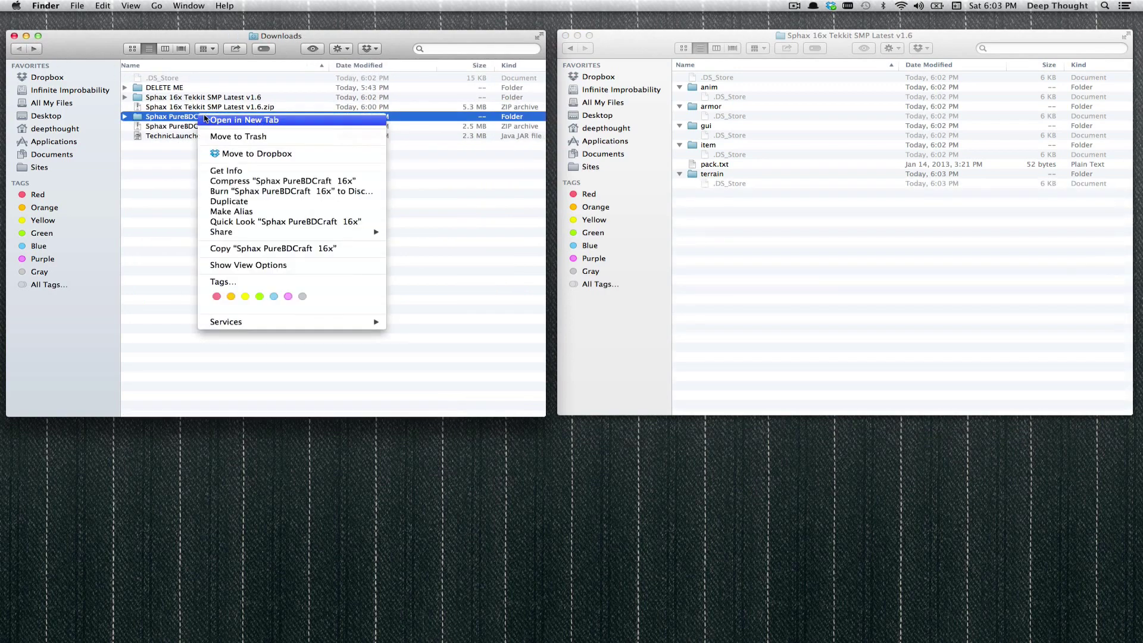
left_click(186, 118)
double_click(186, 117)
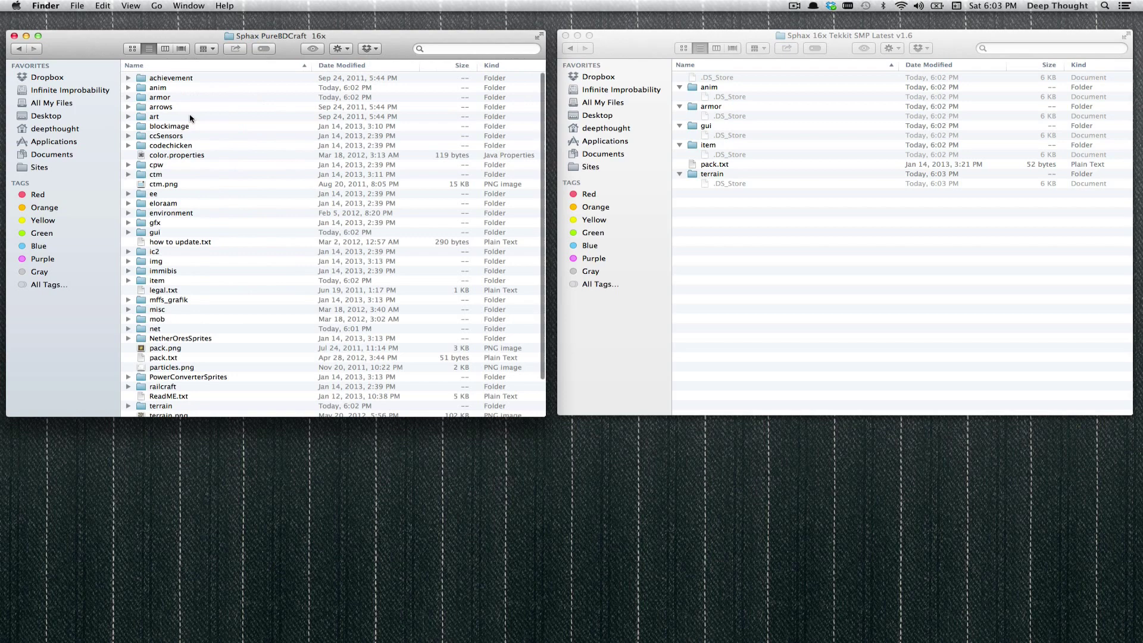
left_click(18, 50)
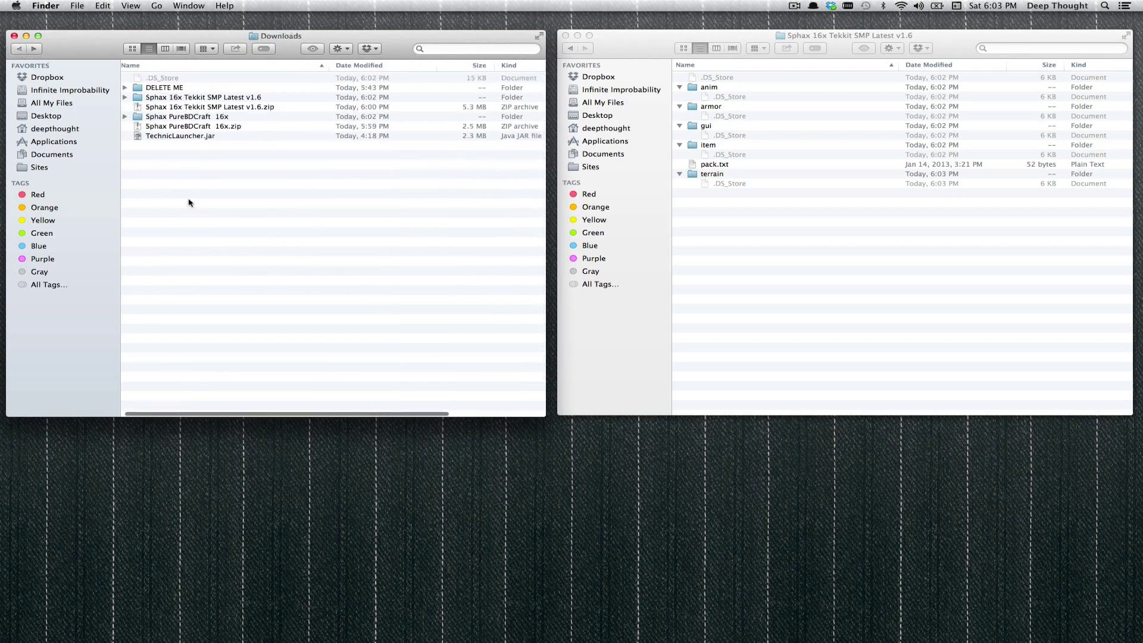
Rename the merged Sphax PureBDCraft 16x folder in Downloads as "Sphax x16 for Tekkit Classic".
left_click(192, 118)
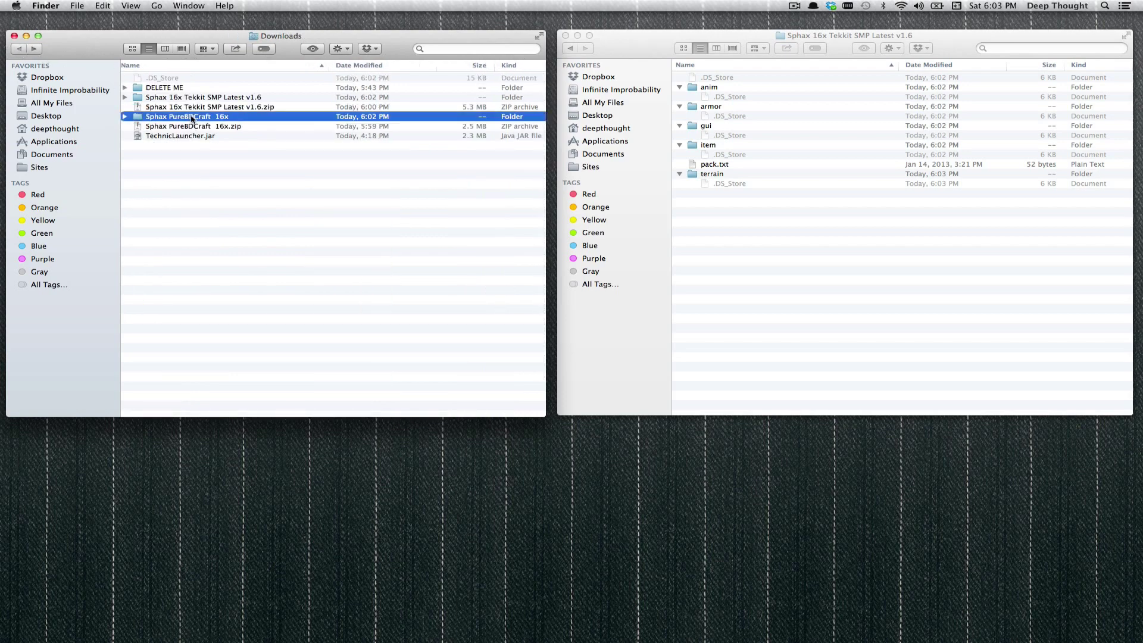
left_click(192, 118)
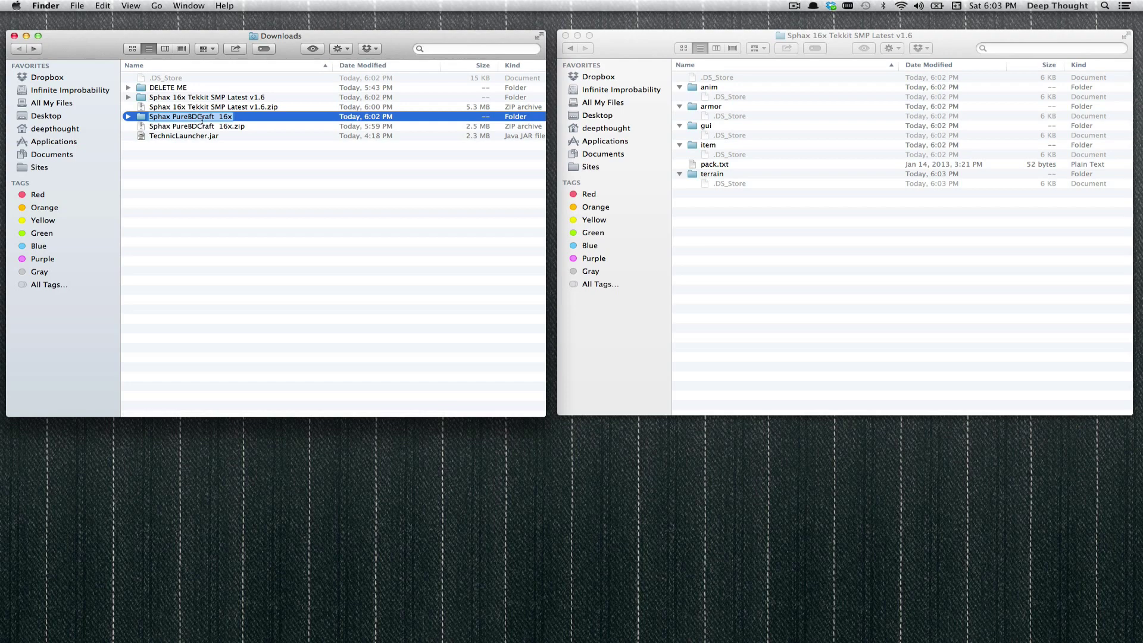
type("Spah")
type("ha")
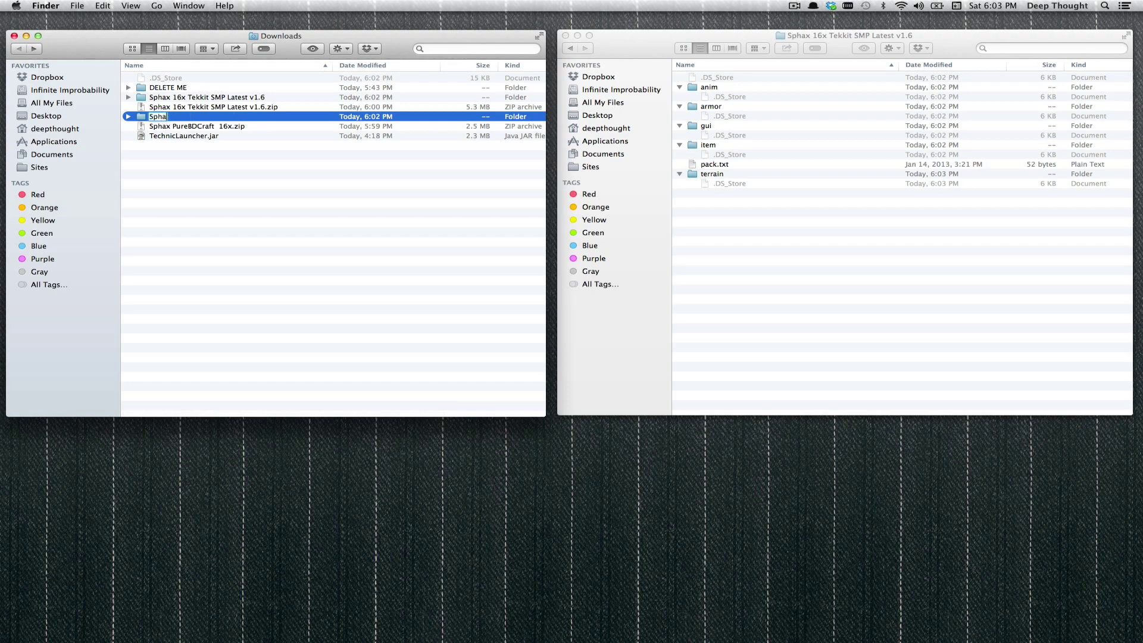
type("x x16 for Tekkit Classic")
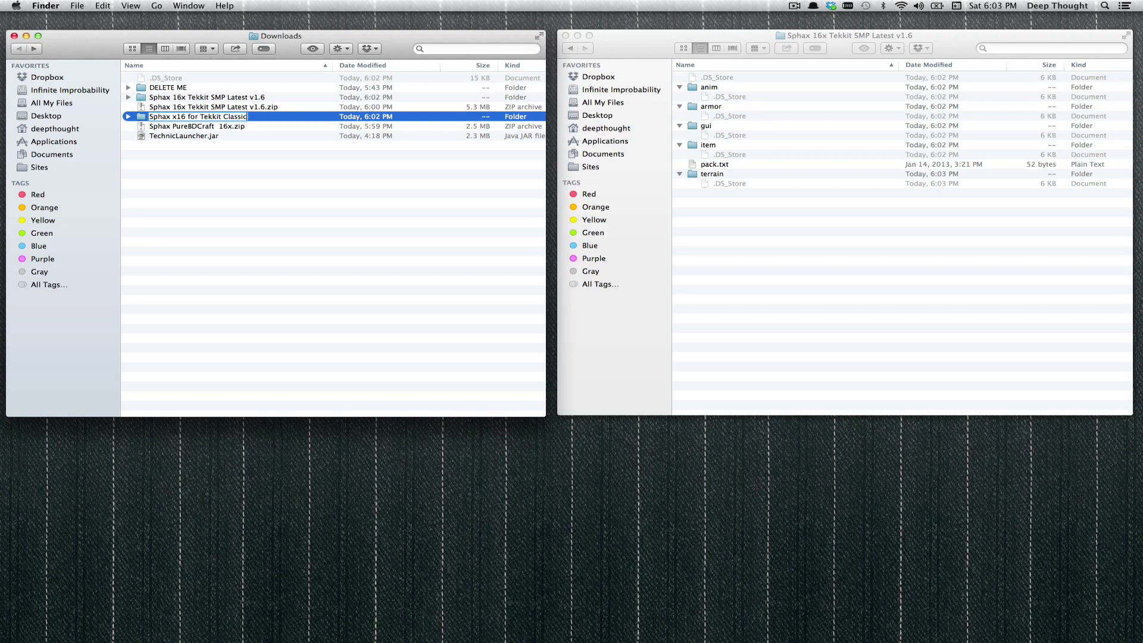
key("Return")
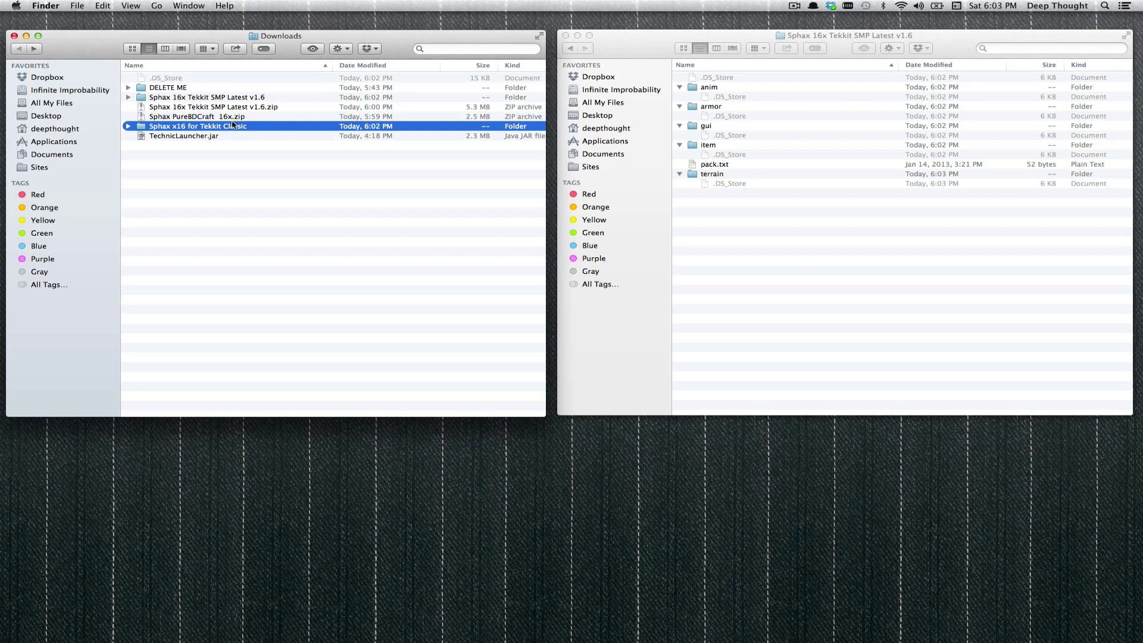
left_click(795, 6)
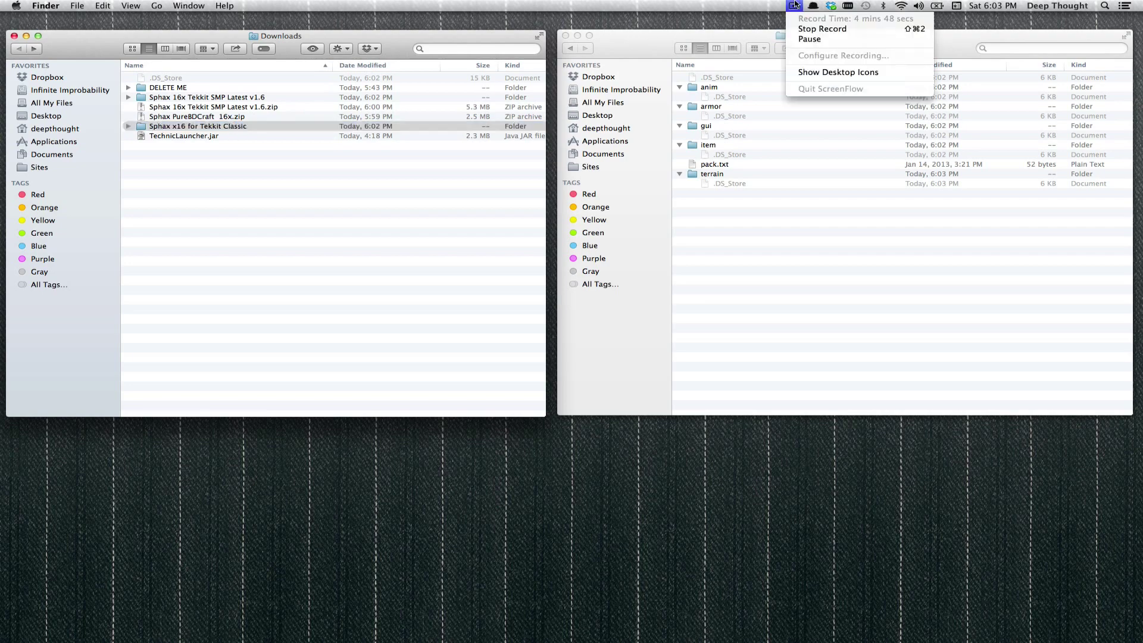
left_click(809, 39)
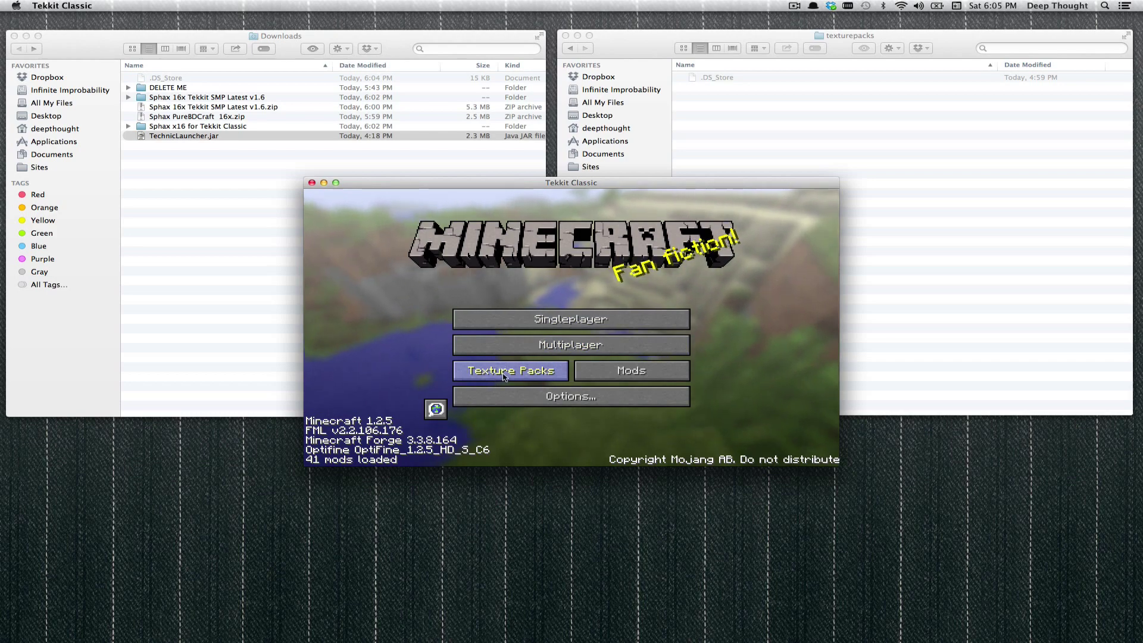
Go to the texture pack selection in Tekkit Classic and open its texture pack folder in Finder.
left_click(505, 392)
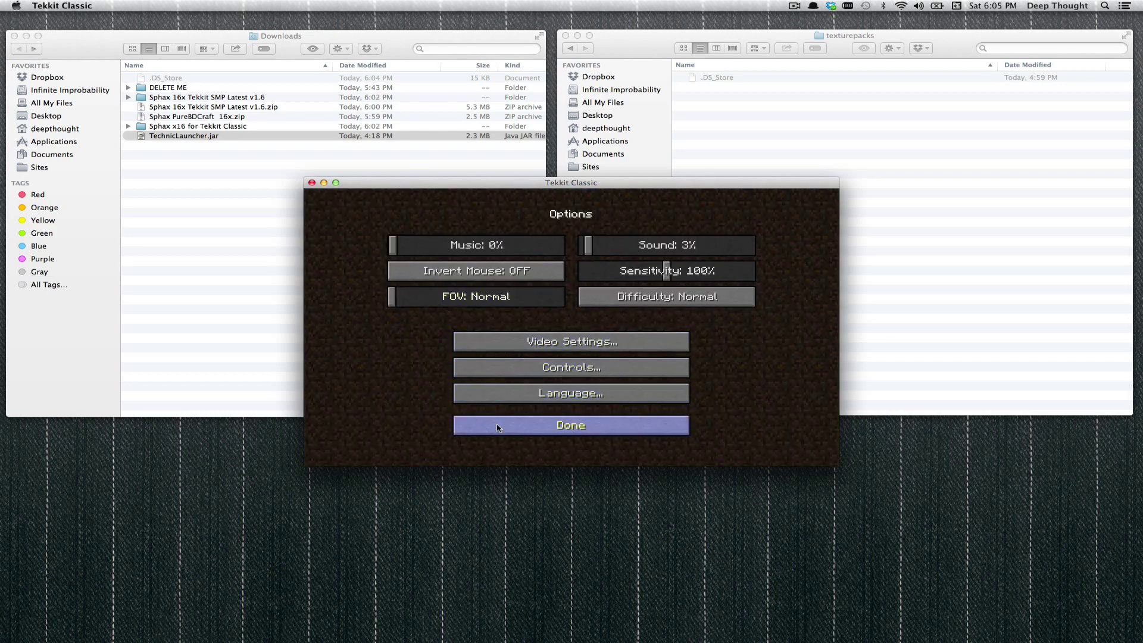
left_click(508, 424)
left_click(524, 374)
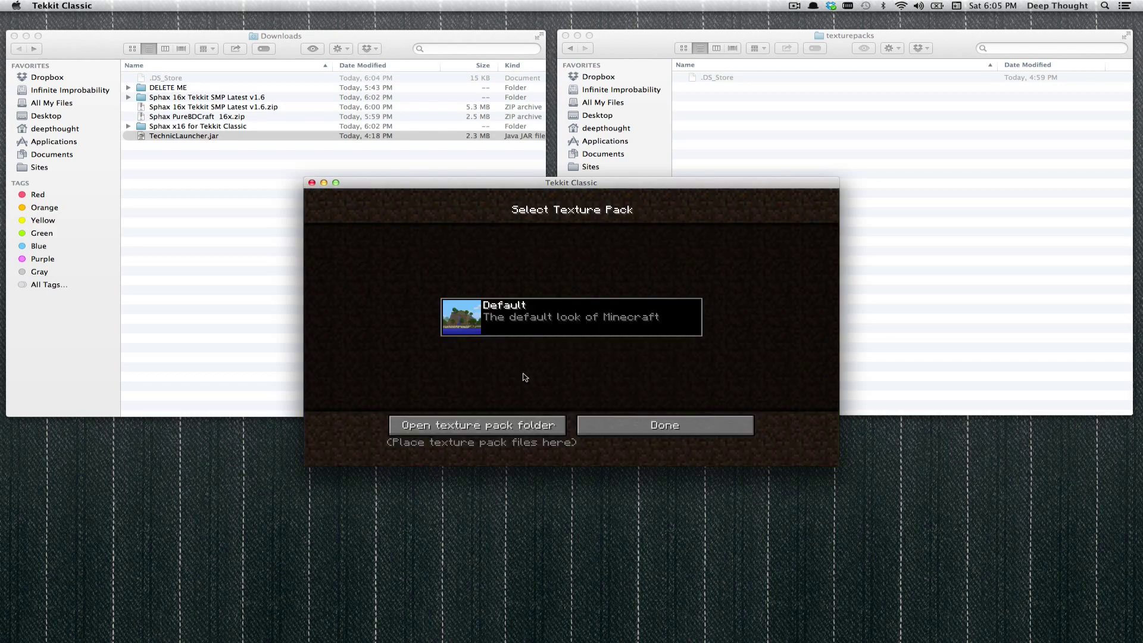
left_click(470, 425)
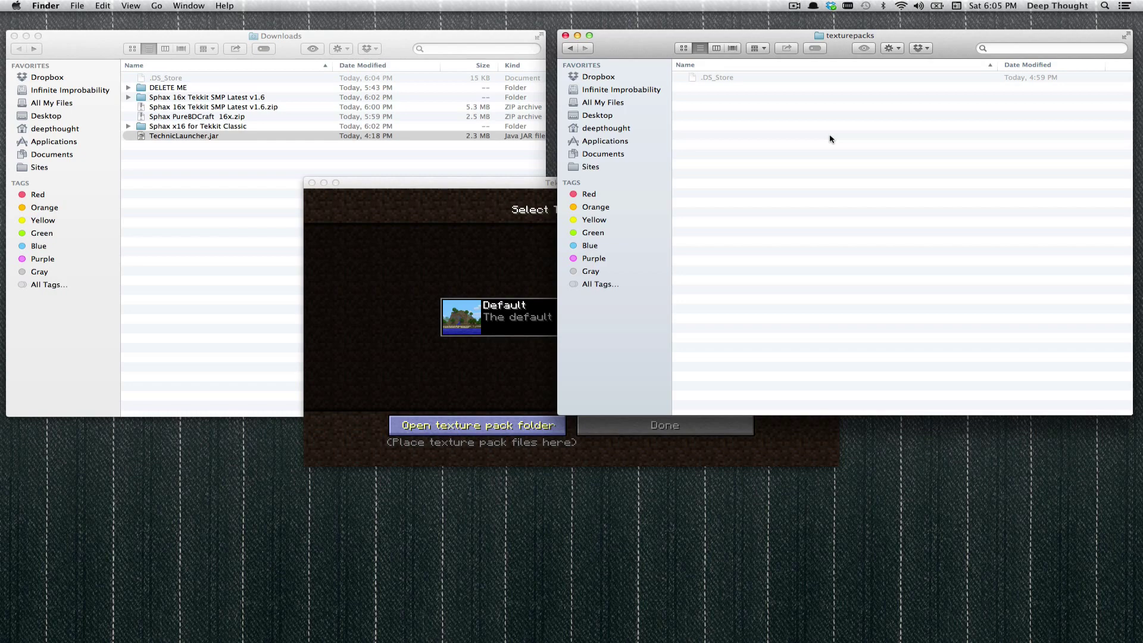
Go directly to the ~/Library/Application Support/ folder in Finder.
left_click(157, 5)
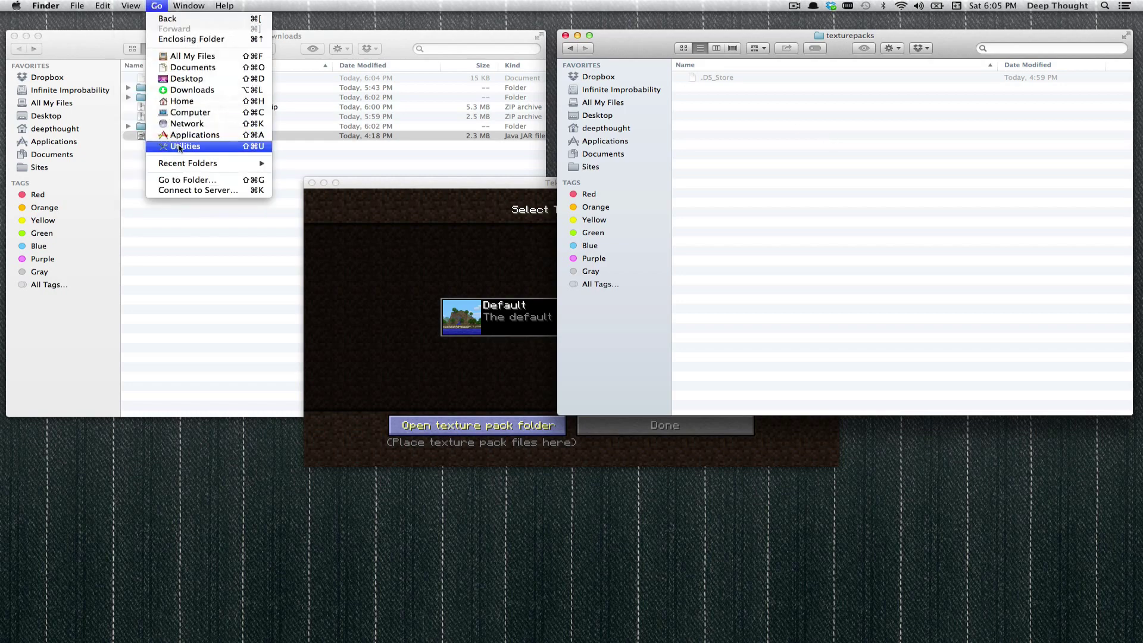
left_click(187, 180)
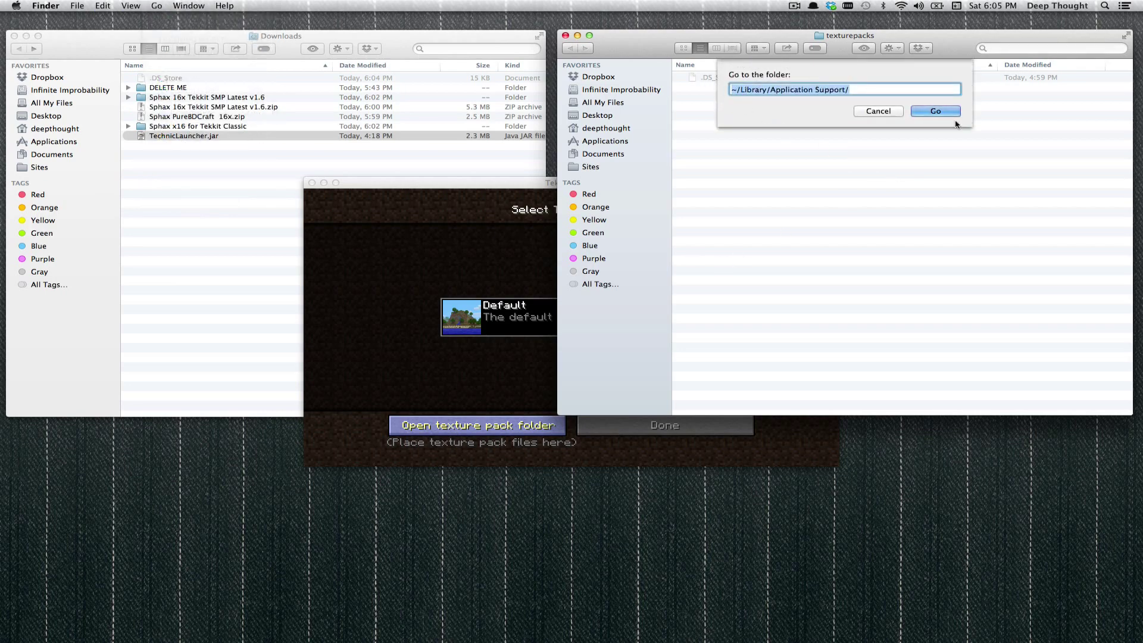
left_click(936, 111)
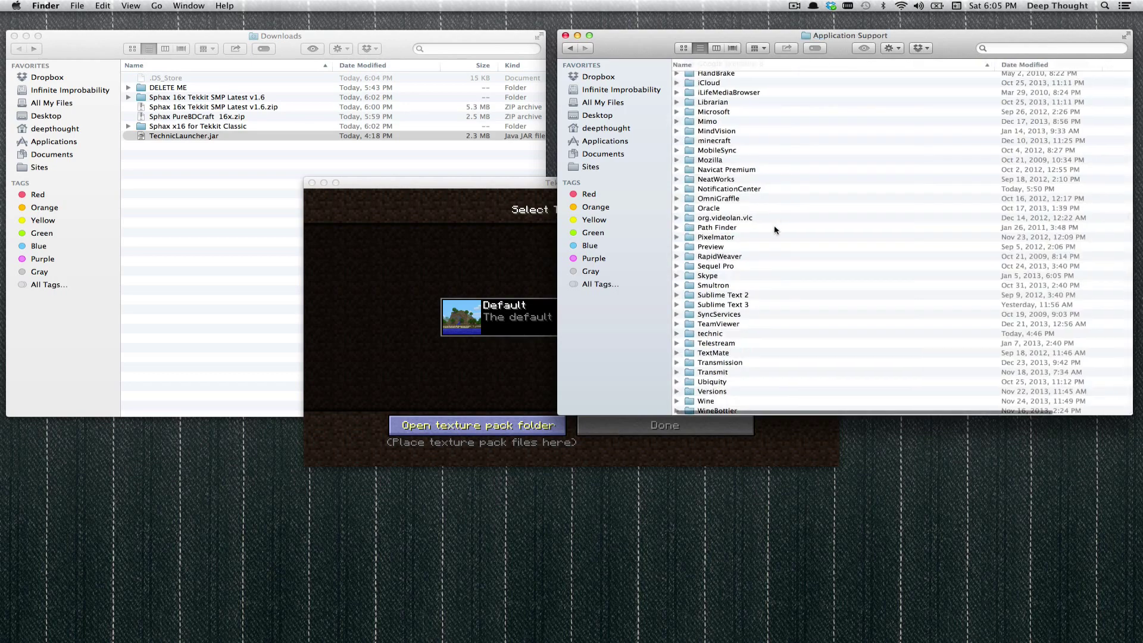
Open the texturepacks folder inside technic, modpacks, tekkit within Application Support.
left_click(693, 335)
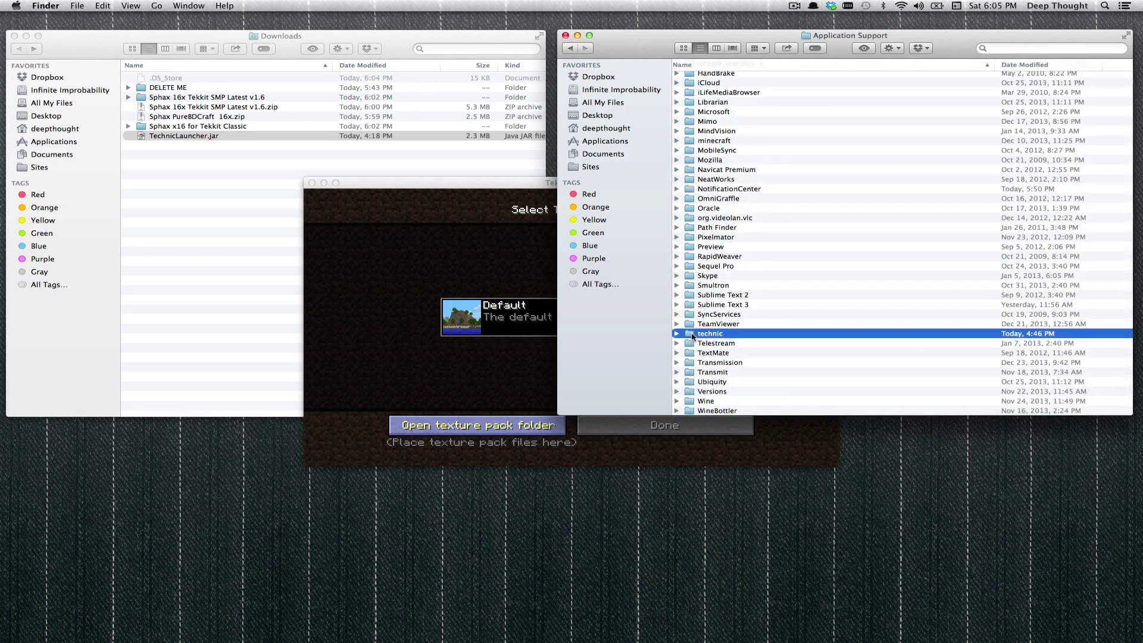
key("super+Down")
left_click(694, 136)
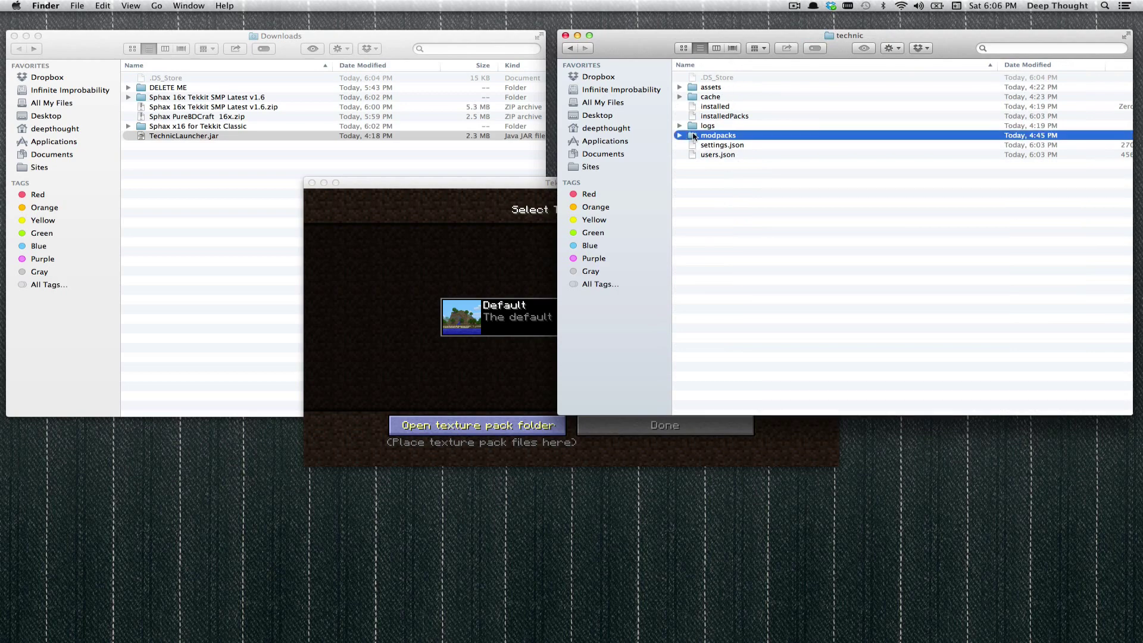
double_click(693, 137)
left_click(711, 89)
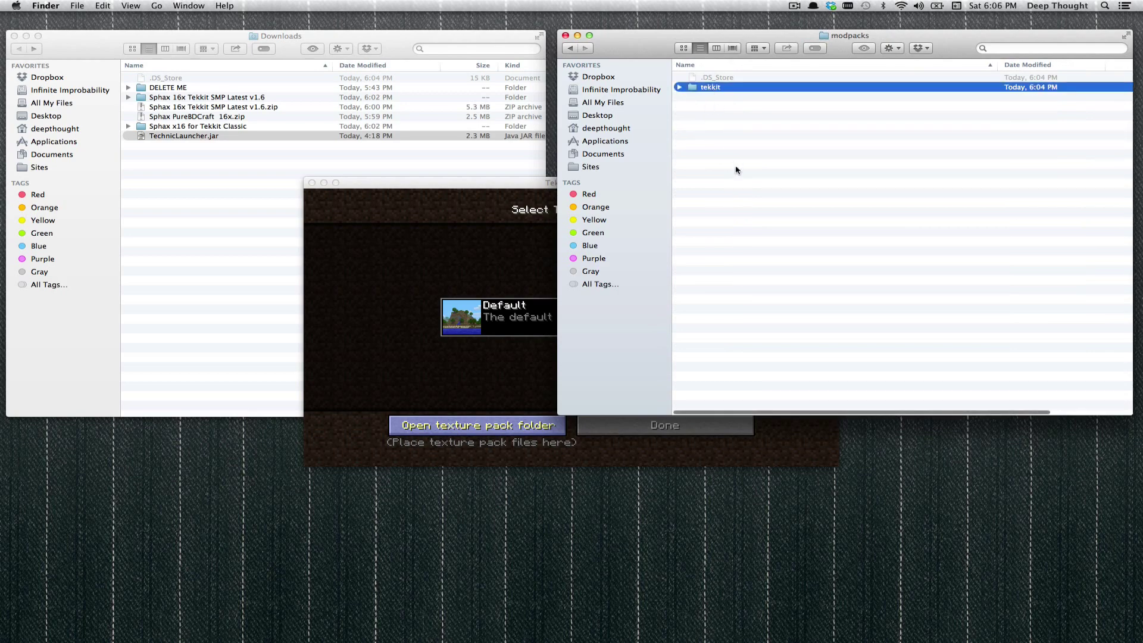
key("super+Down")
left_click(696, 309)
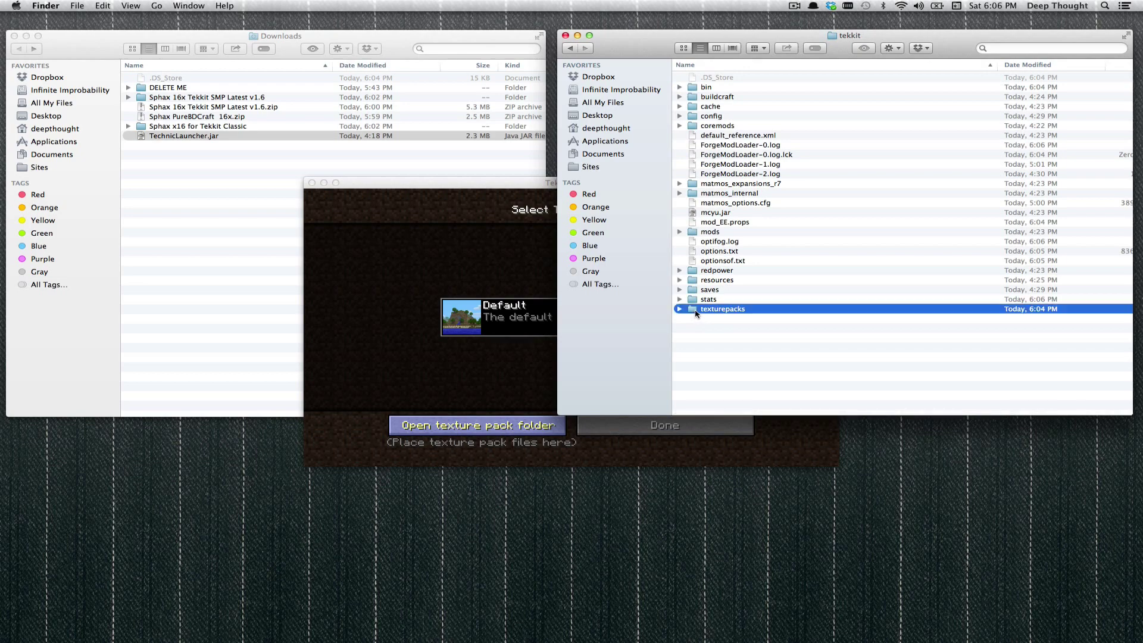
double_click(695, 309)
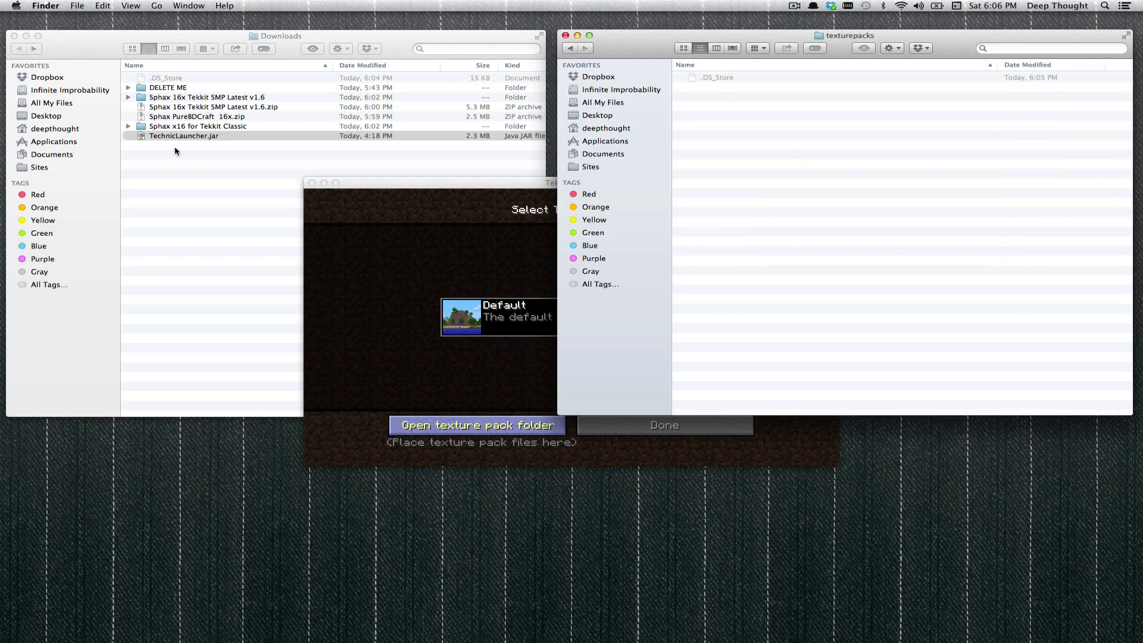
Move the "Sphax x16 for Tekkit Classic" folder from Downloads into the texturepacks folder.
left_click(211, 204)
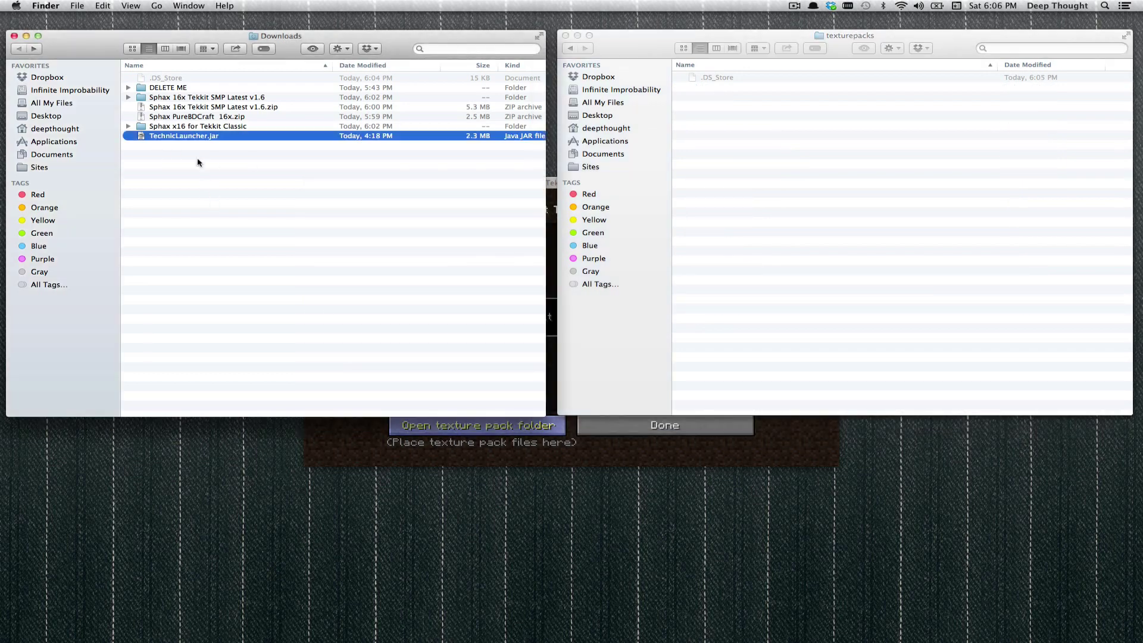
left_click(196, 127)
left_click_drag(188, 128, 809, 152)
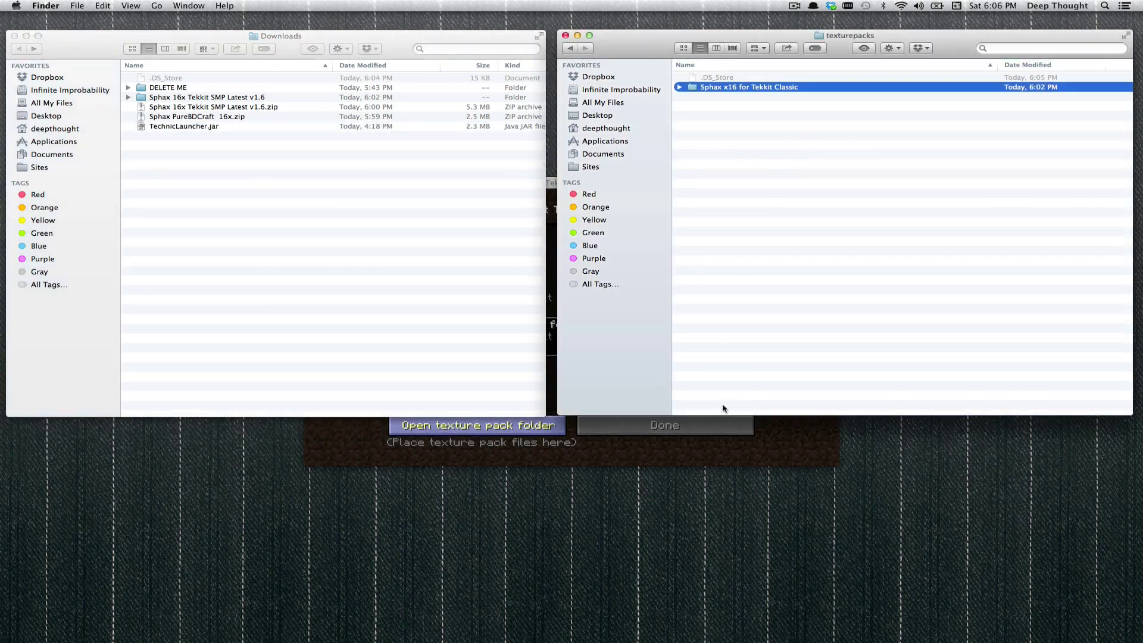
Switch to Tekkit Classic and apply the "Sphax x16 for Tekkit Classic" texture pack.
left_click(765, 431)
left_click(597, 362)
left_click(493, 353)
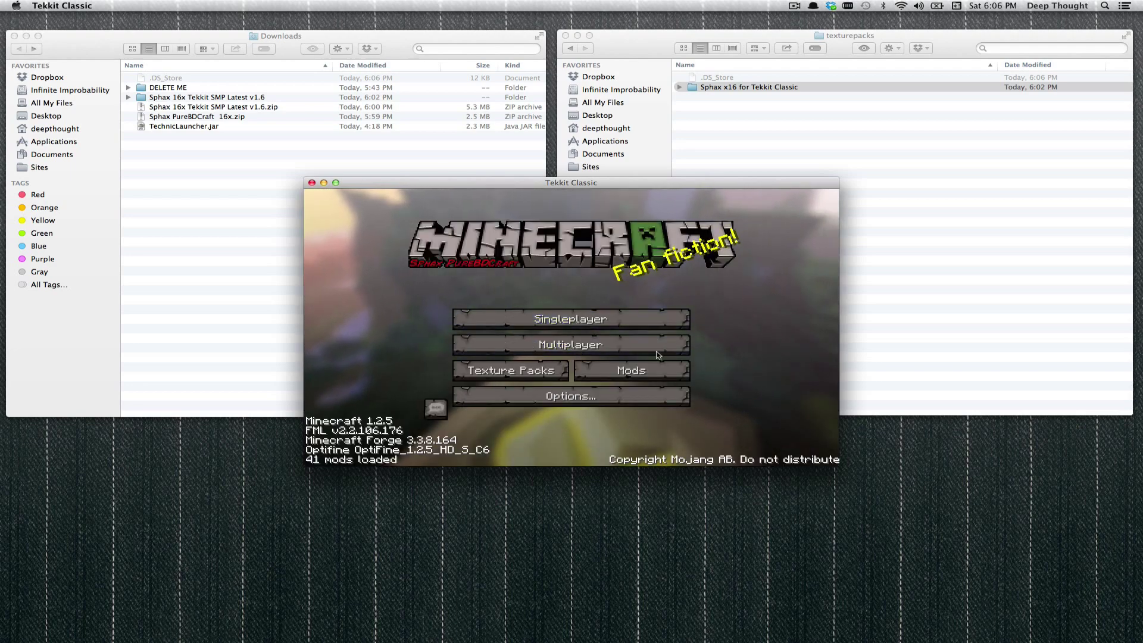
Load the single-player world "Sphax MAC demo" with the Sphax textures.
left_click(530, 320)
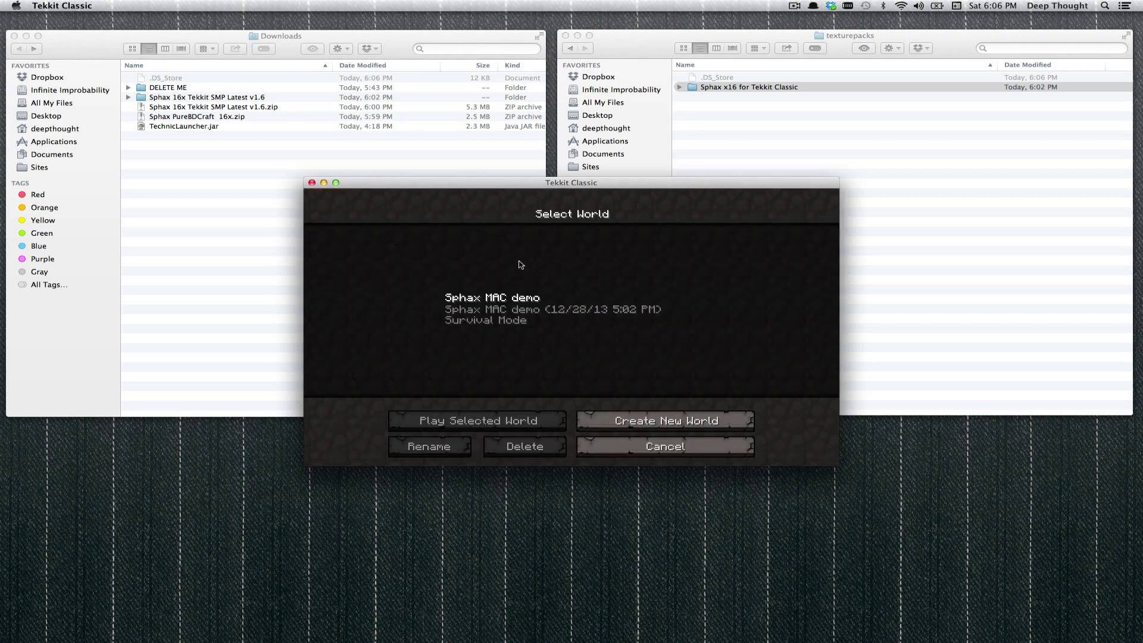
left_click(489, 312)
left_click(501, 420)
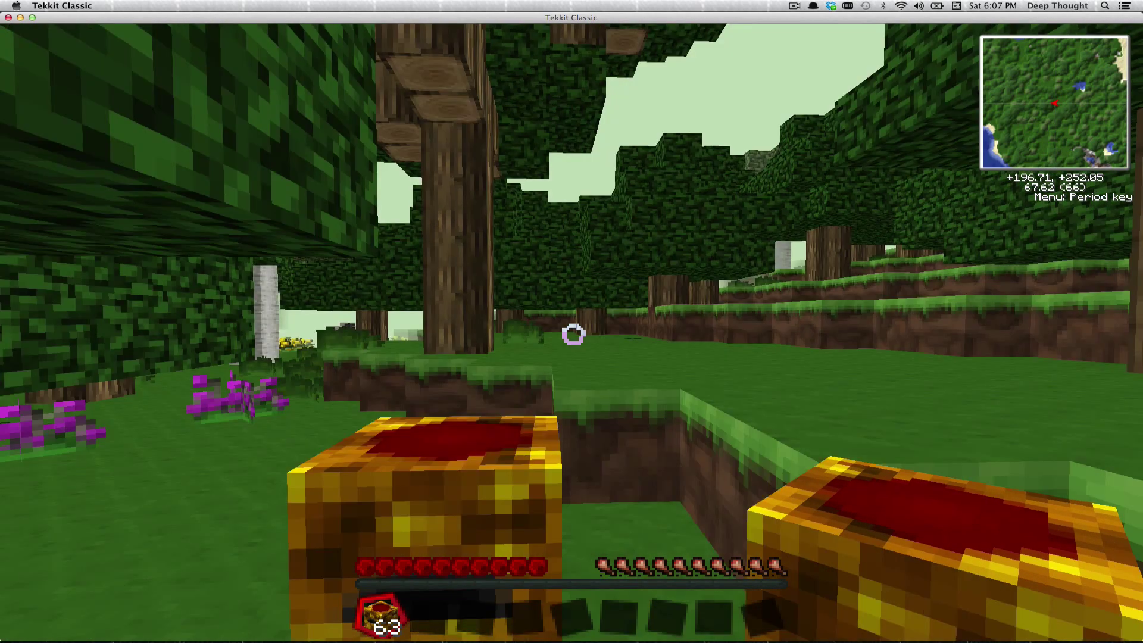
Place another block from the first hotbar slot directly beside the existing one and open its interface.
mouse_move(574, 334)
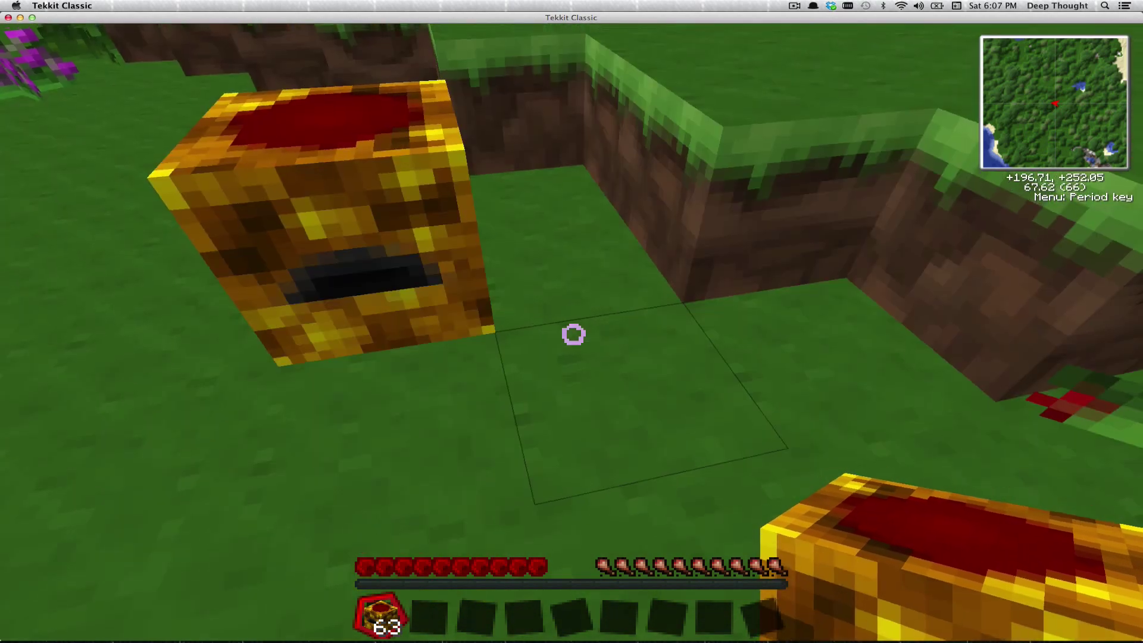
key("2")
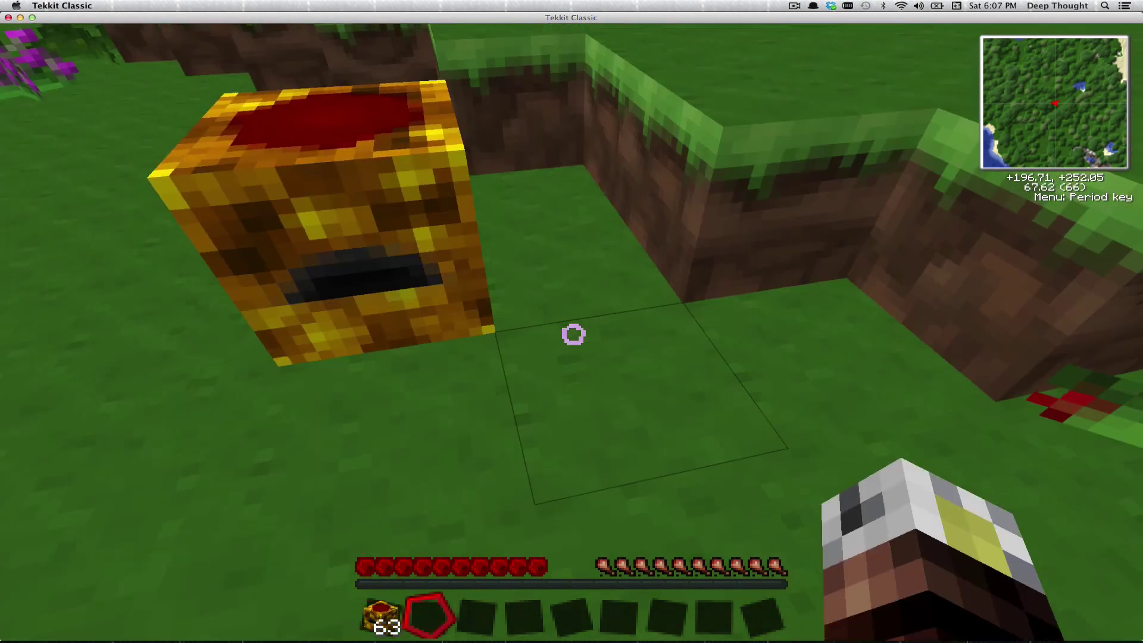
key("1")
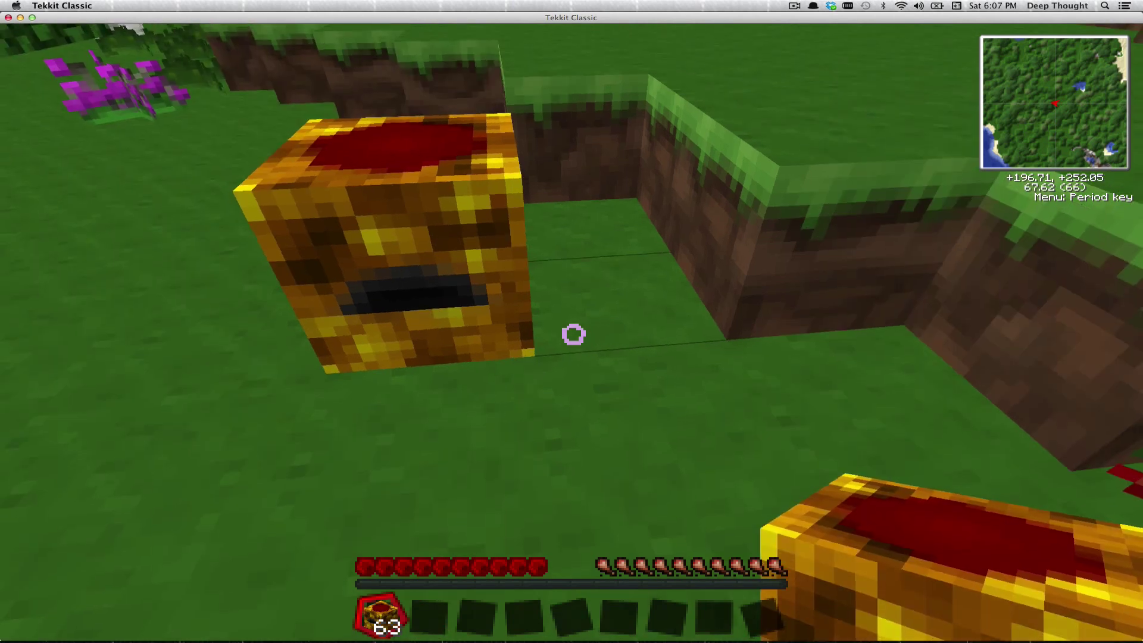
right_click(574, 335)
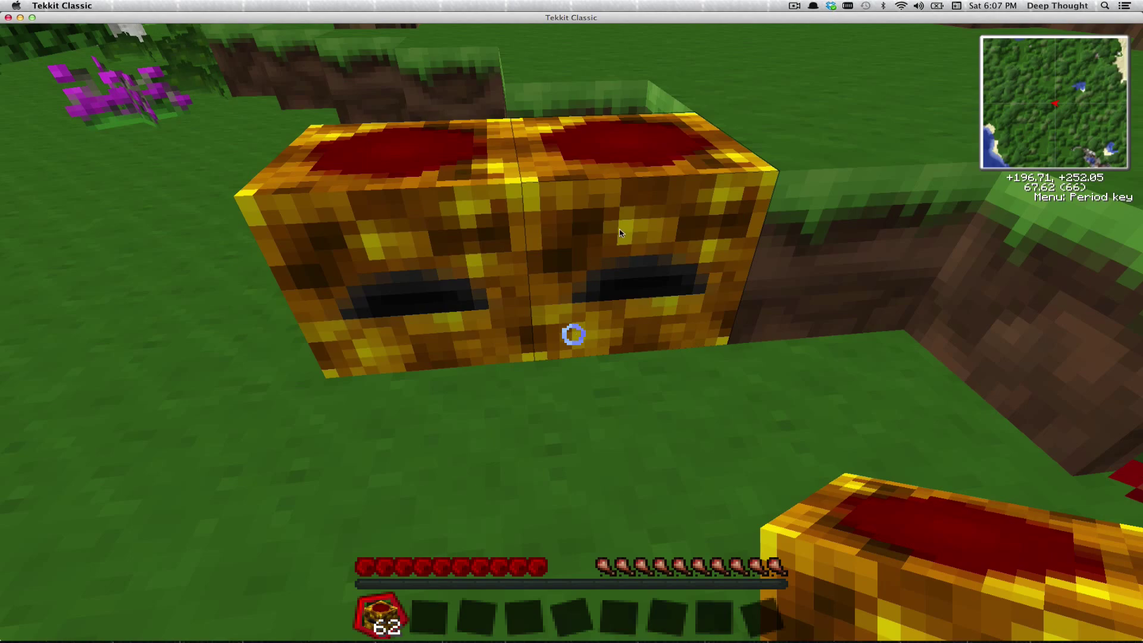
key("e")
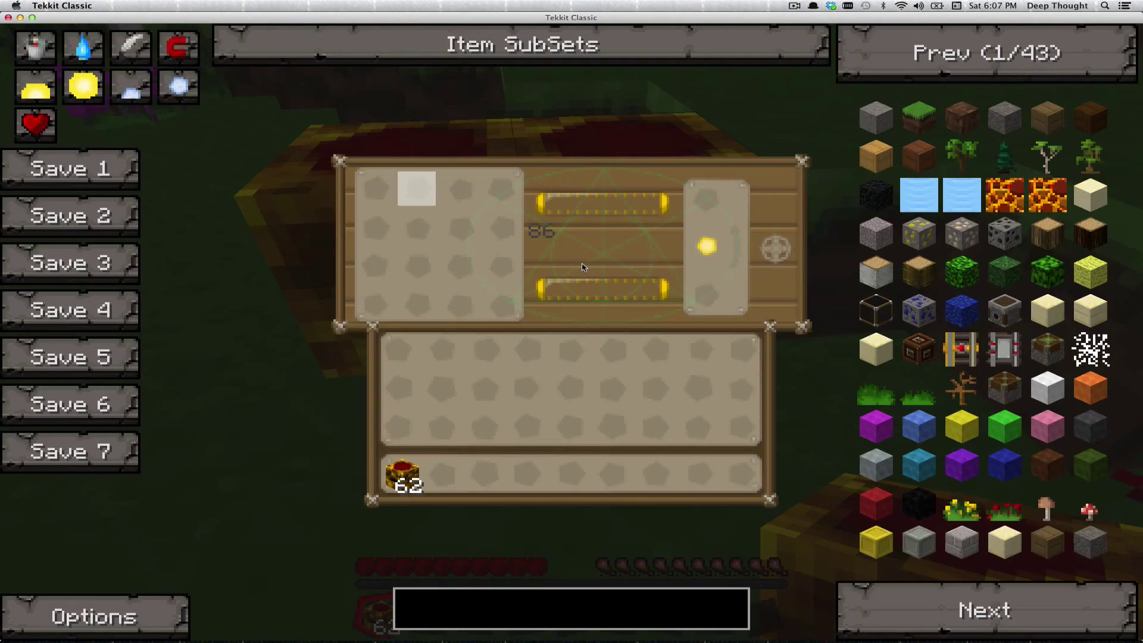